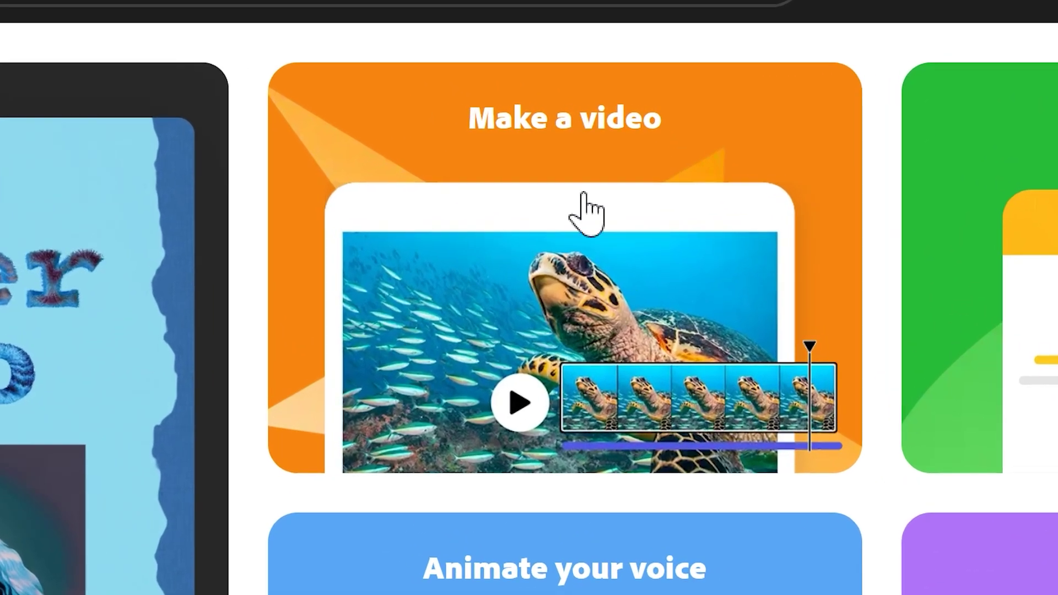
- Create a new untitled video project from the 'Make a video' card
{"action": "left_click", "coordinate": [537, 247]}
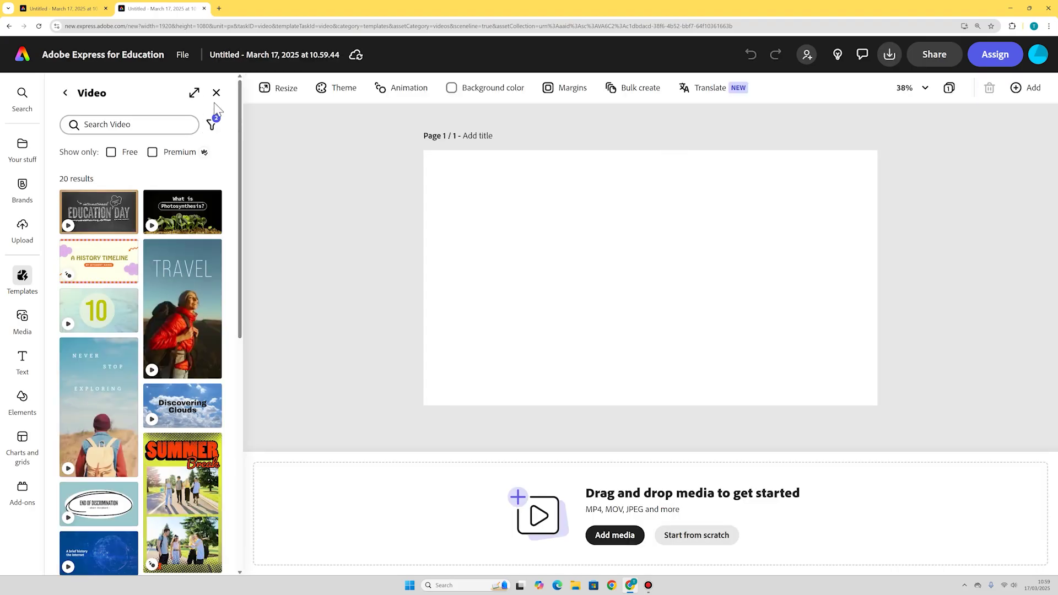
- Dismiss the video templates and show the stock Videos library in Media
{"action": "left_click", "coordinate": [217, 93]}
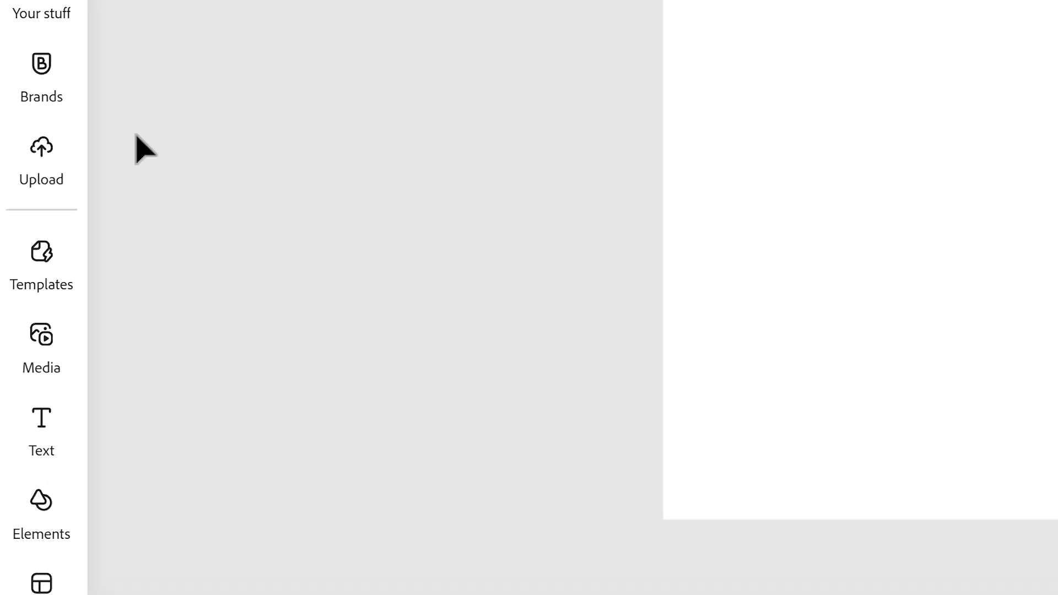
{"action": "left_click", "coordinate": [38, 355]}
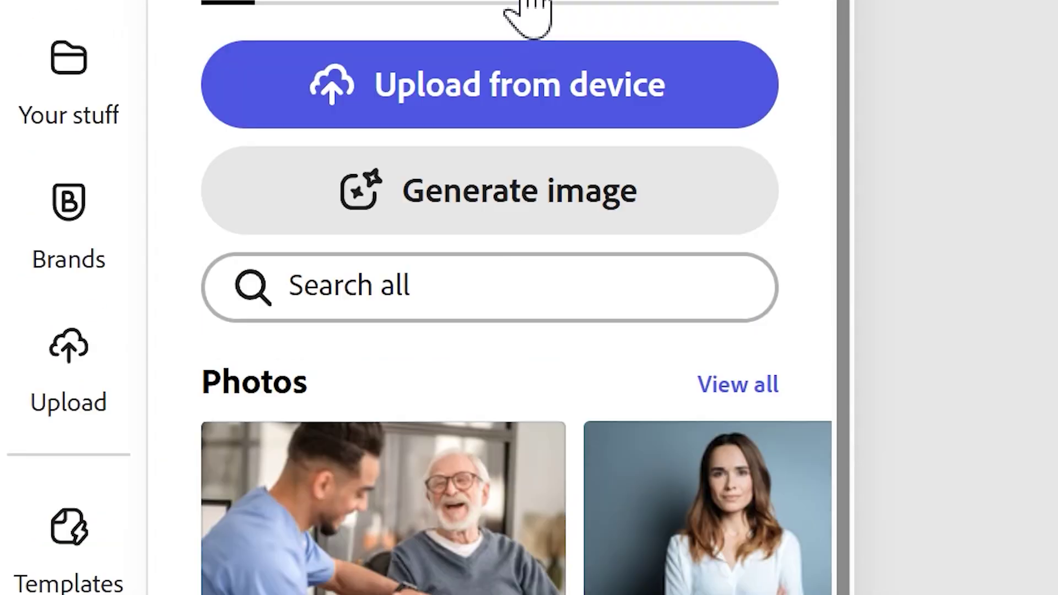
{"action": "left_click", "coordinate": [522, 150]}
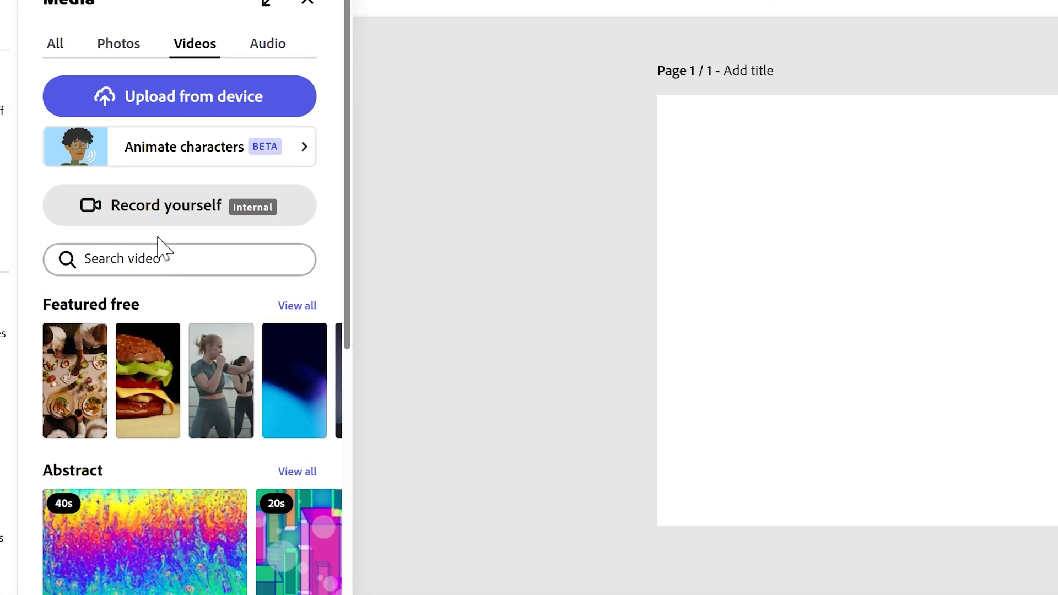
- Search stock videos for 'fossil fuels' and add the smoky power-plant clip
{"action": "left_click", "coordinate": [183, 259]}
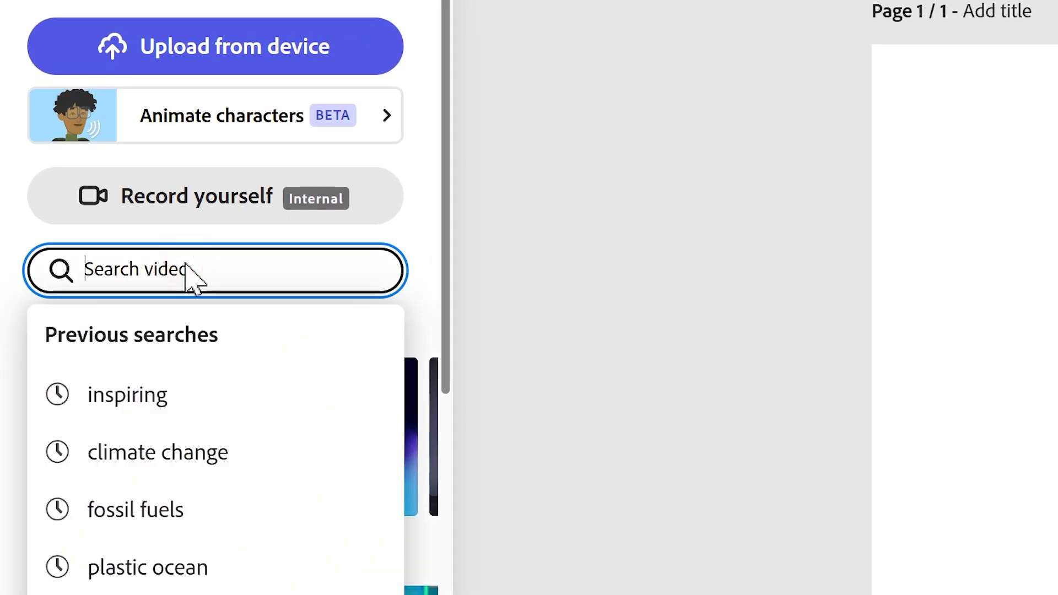
{"action": "type", "text": "fossil fue"}
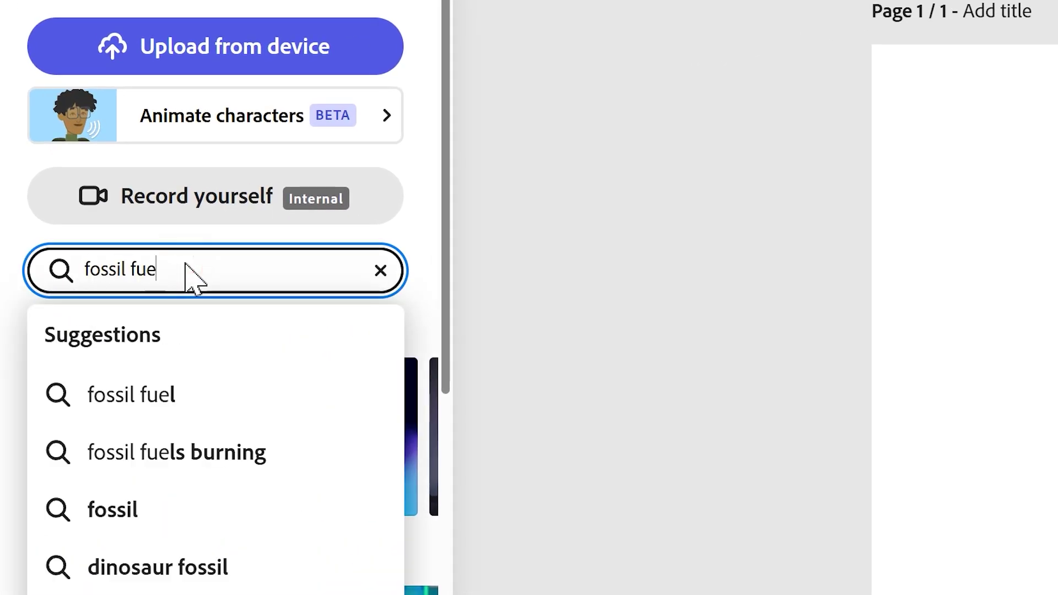
{"action": "type", "text": "ls"}
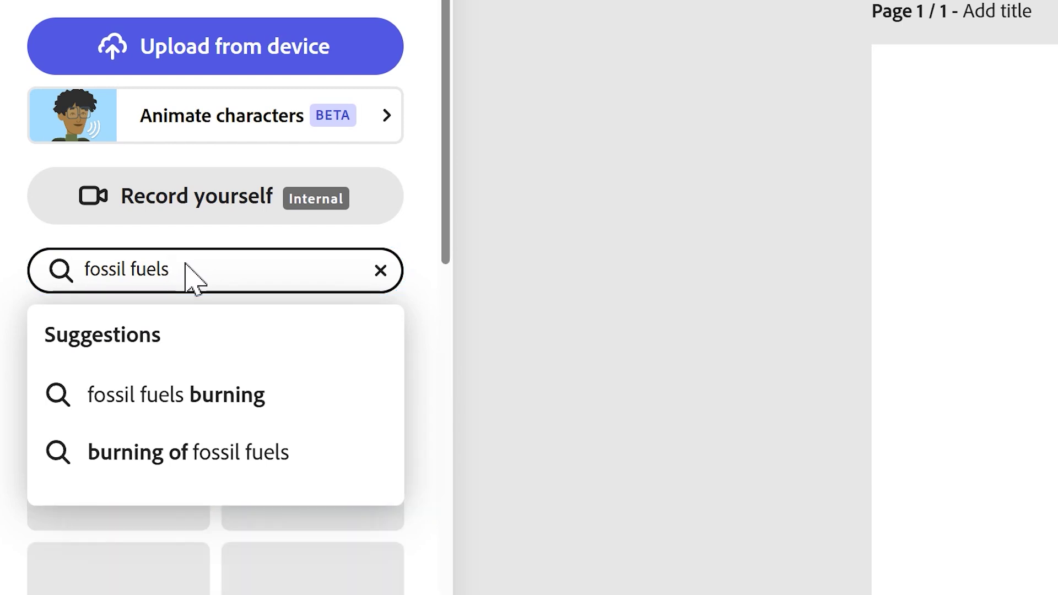
{"action": "key", "text": "Return"}
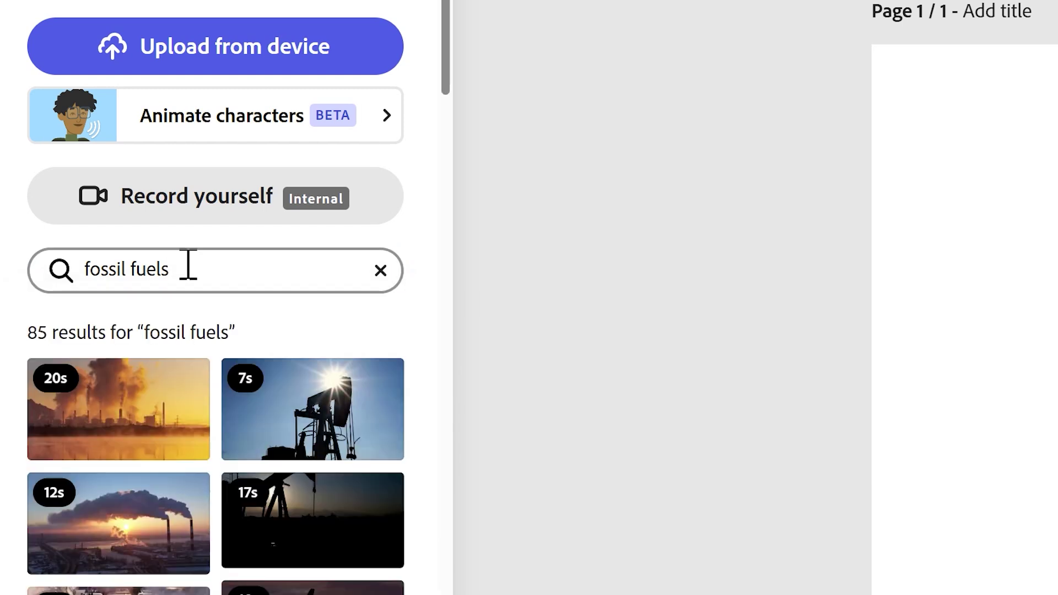
{"action": "scroll", "coordinate": [199, 485], "scroll_direction": "down", "scroll_amount": 6}
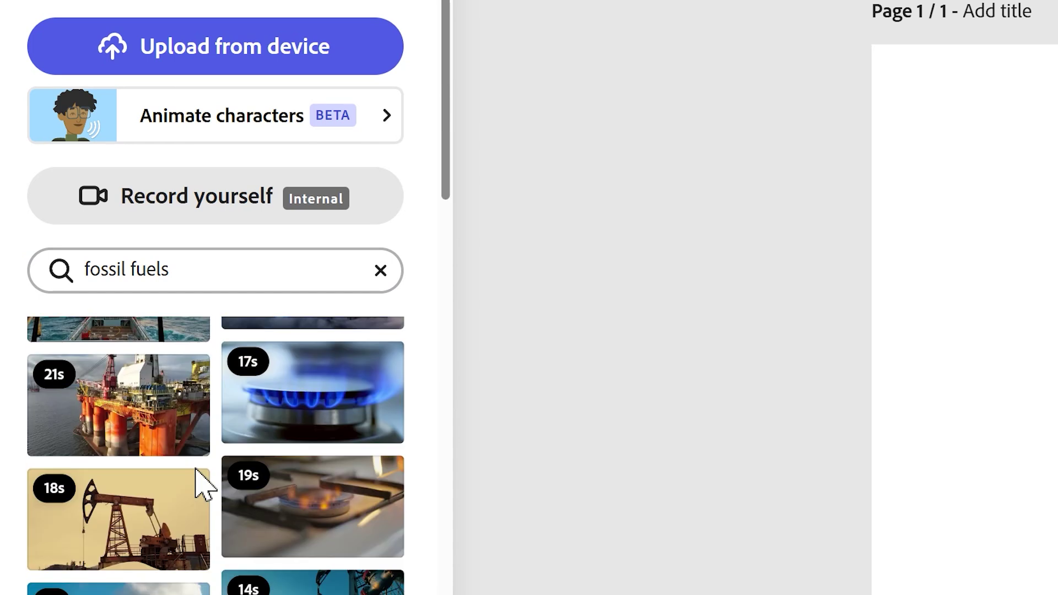
{"action": "scroll", "coordinate": [228, 558], "scroll_direction": "down", "scroll_amount": 5}
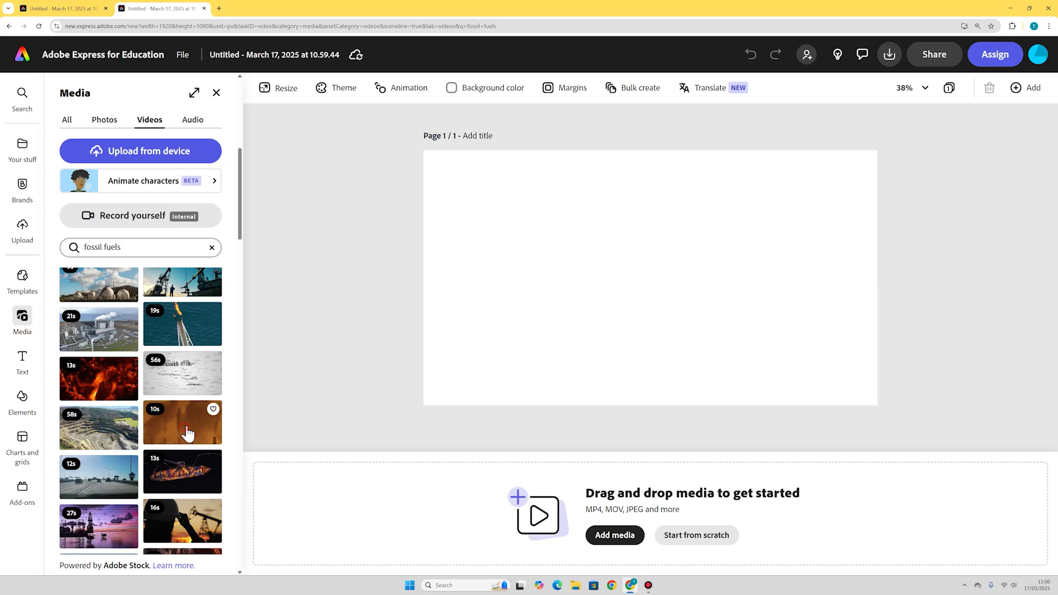
{"action": "left_click", "coordinate": [308, 594]}
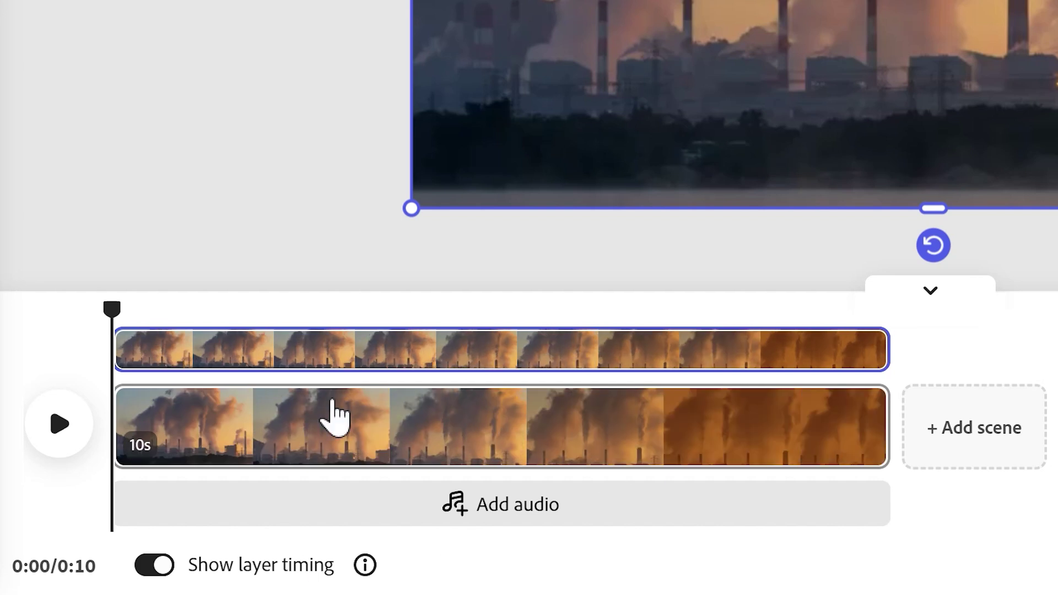
- Trim the power-plant clip to 1.5 seconds on the timeline
{"action": "mouse_move", "coordinate": [392, 430]}
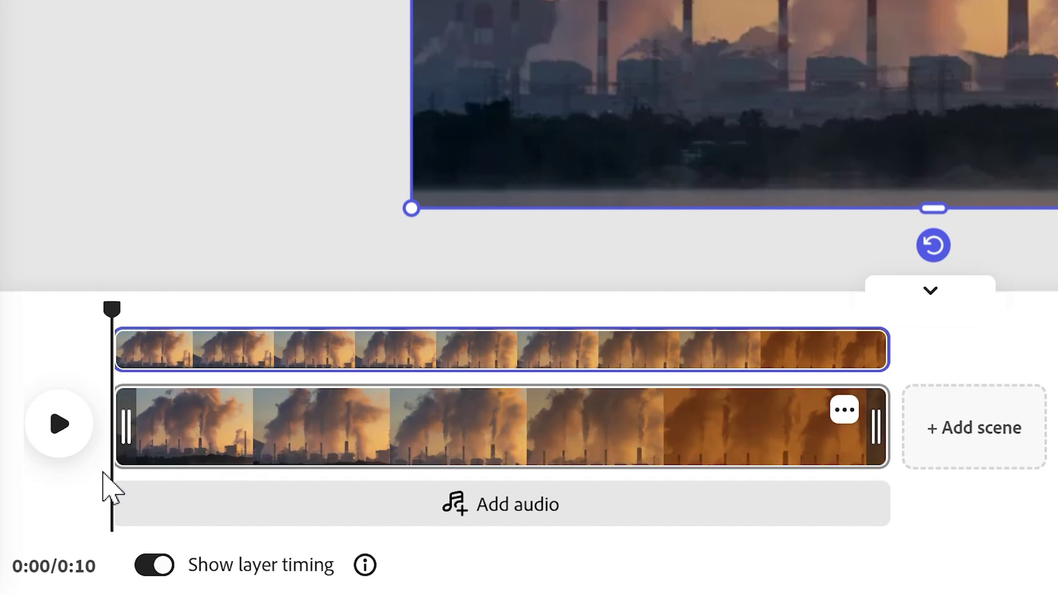
{"action": "left_click_drag", "start_coordinate": [877, 430], "coordinate": [871, 397]}
{"action": "left_click_drag", "start_coordinate": [874, 441], "coordinate": [213, 425]}
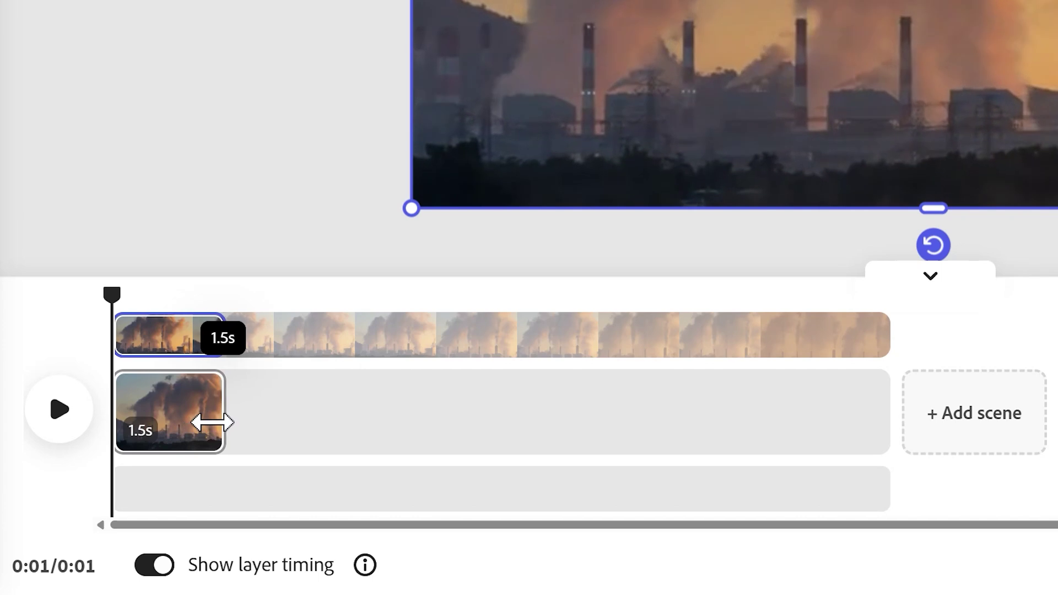
{"action": "left_click_drag", "start_coordinate": [226, 305], "coordinate": [106, 300]}
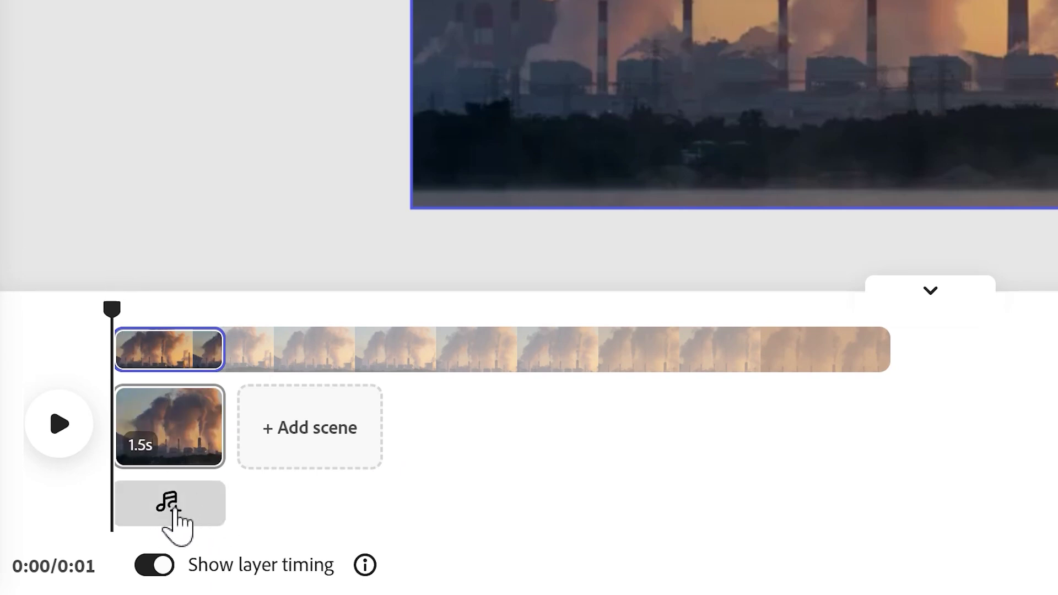
- Search audio for 'inspiration' and add the Inspiration Cinematic (loop) track as music
{"action": "left_click", "coordinate": [176, 505]}
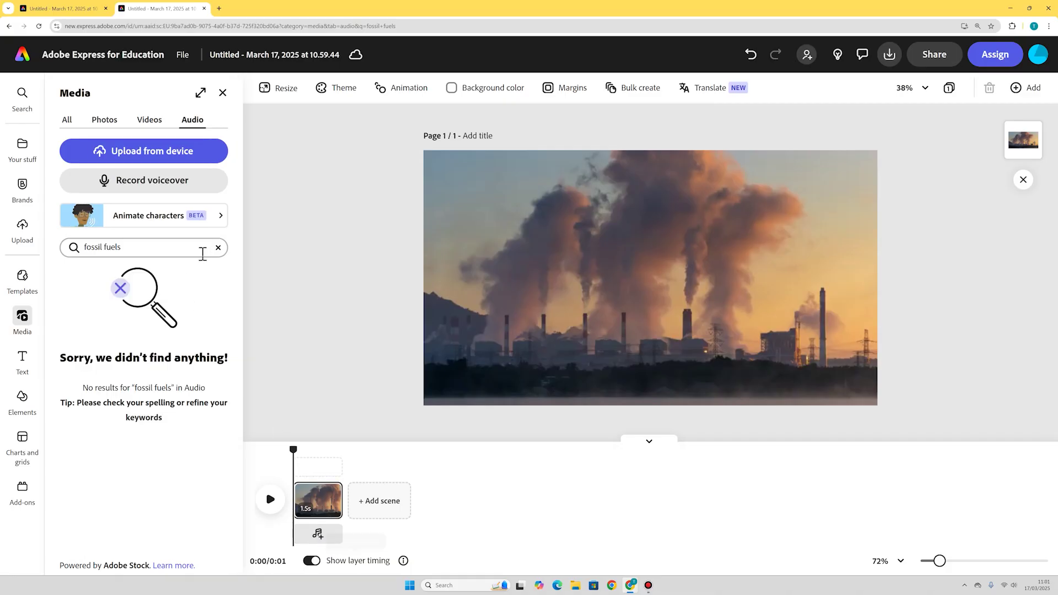
{"action": "left_click", "coordinate": [216, 247]}
{"action": "left_click", "coordinate": [229, 272]}
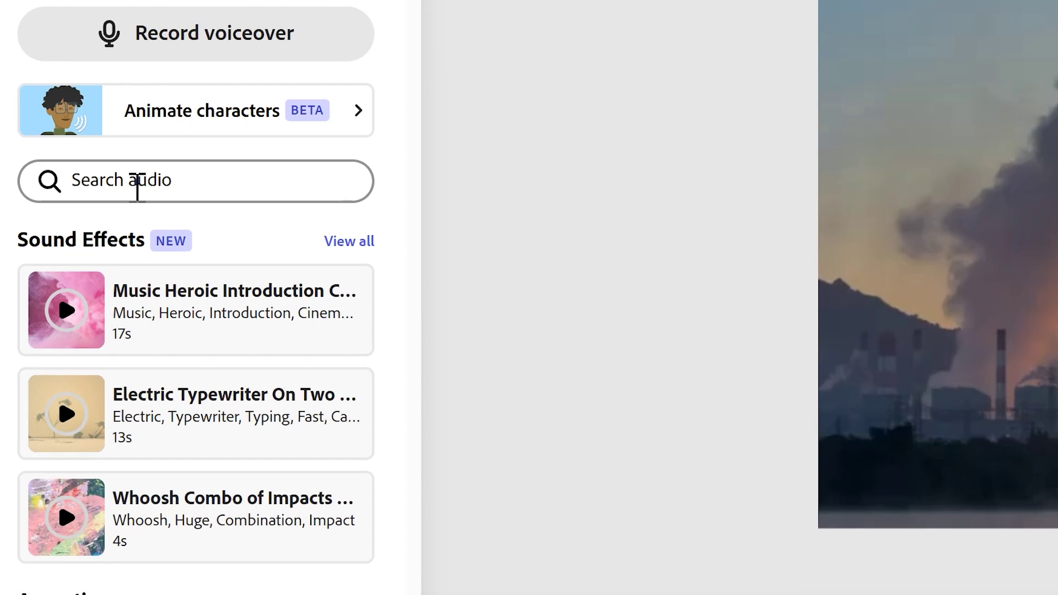
{"action": "left_click", "coordinate": [137, 187]}
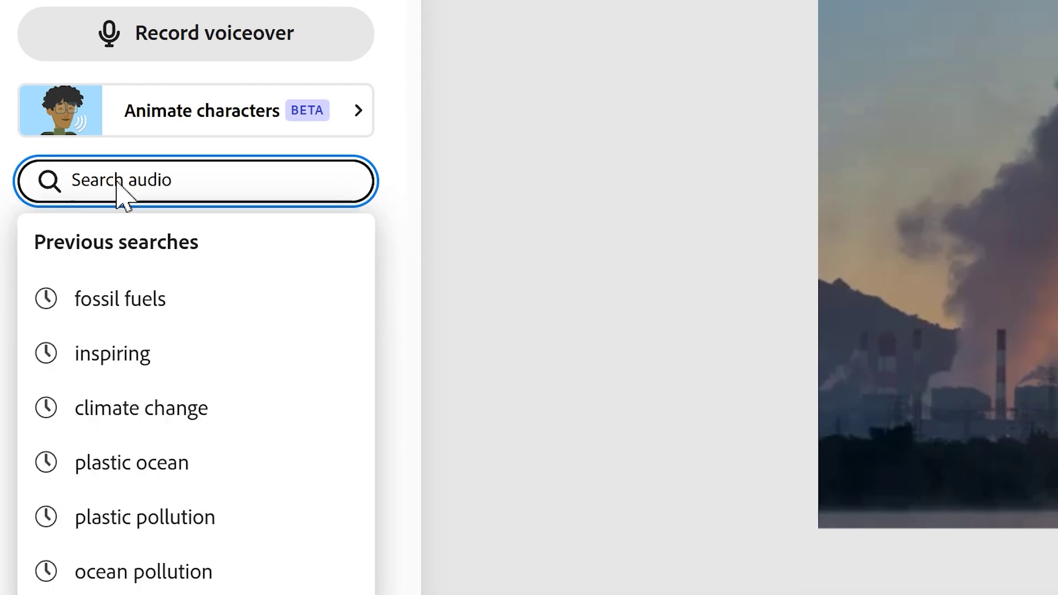
{"action": "type", "text": "inspiration"}
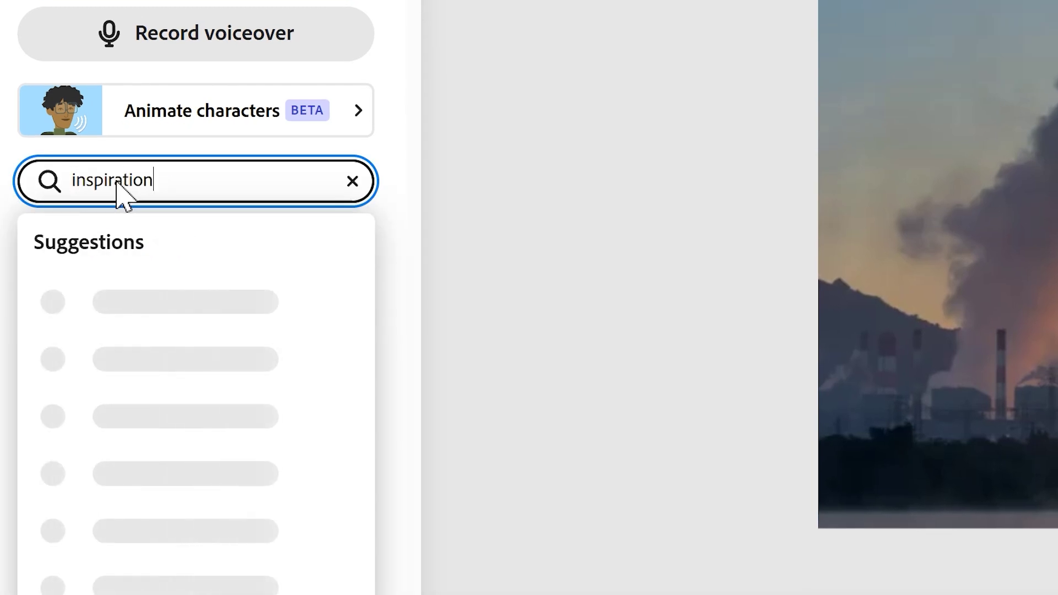
{"action": "key", "text": "Return"}
{"action": "scroll", "coordinate": [111, 386], "scroll_direction": "down", "scroll_amount": 8}
{"action": "left_click", "coordinate": [67, 553]}
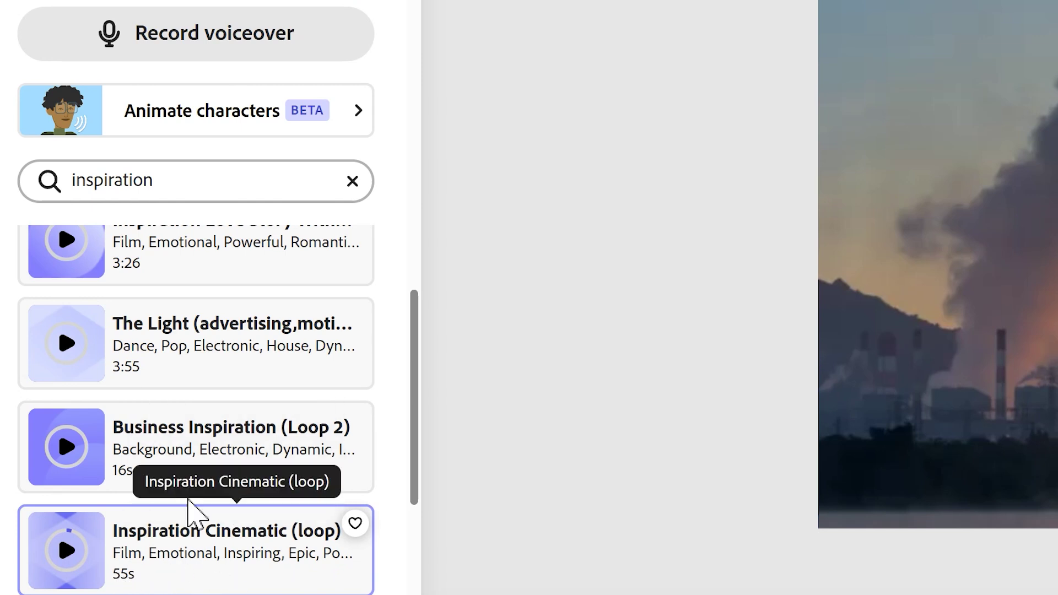
{"action": "left_click", "coordinate": [200, 555]}
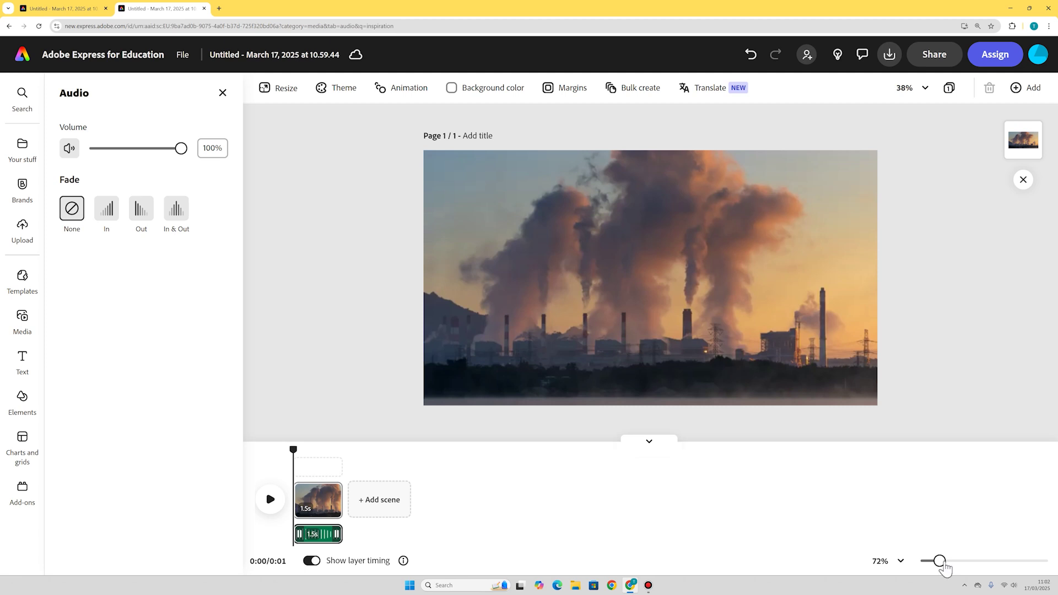
{"action": "left_click_drag", "start_coordinate": [940, 561], "coordinate": [948, 561]}
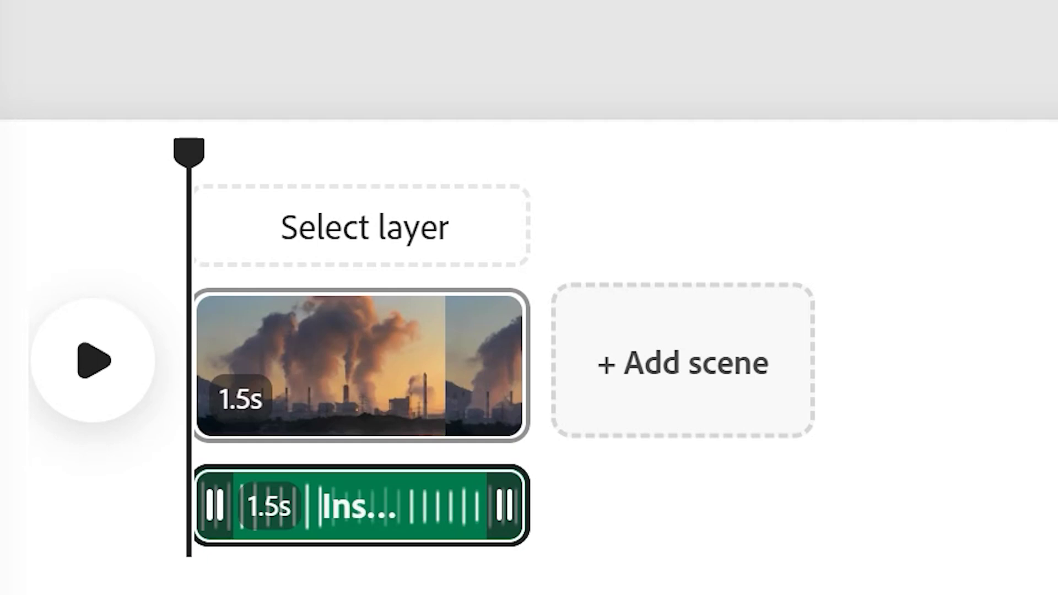
- Add a second scene with the 17s wildfire clip from a 'climate change' video search
{"action": "left_click", "coordinate": [670, 370]}
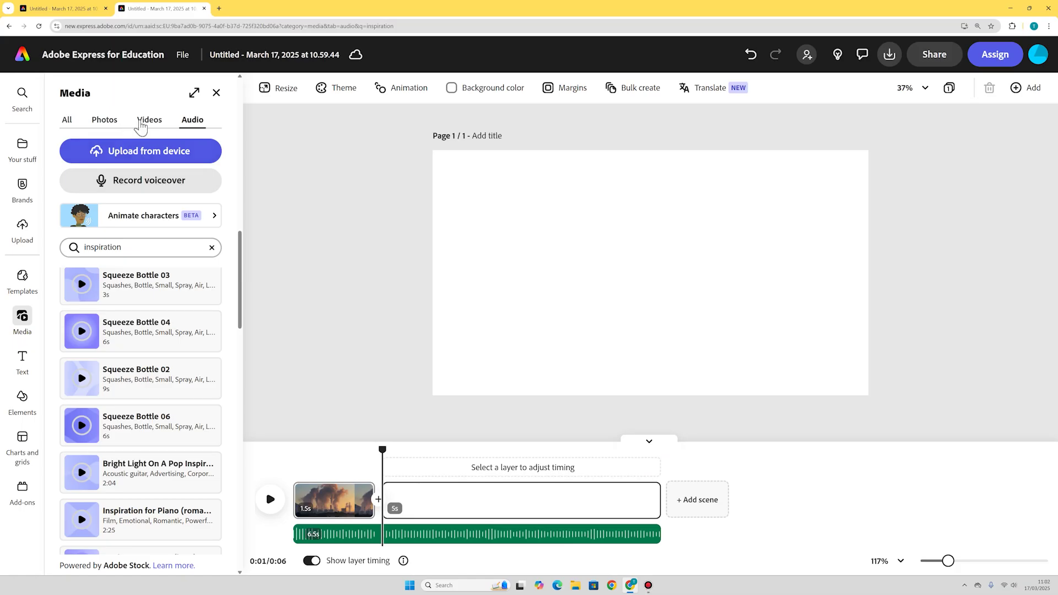
{"action": "left_click", "coordinate": [143, 121]}
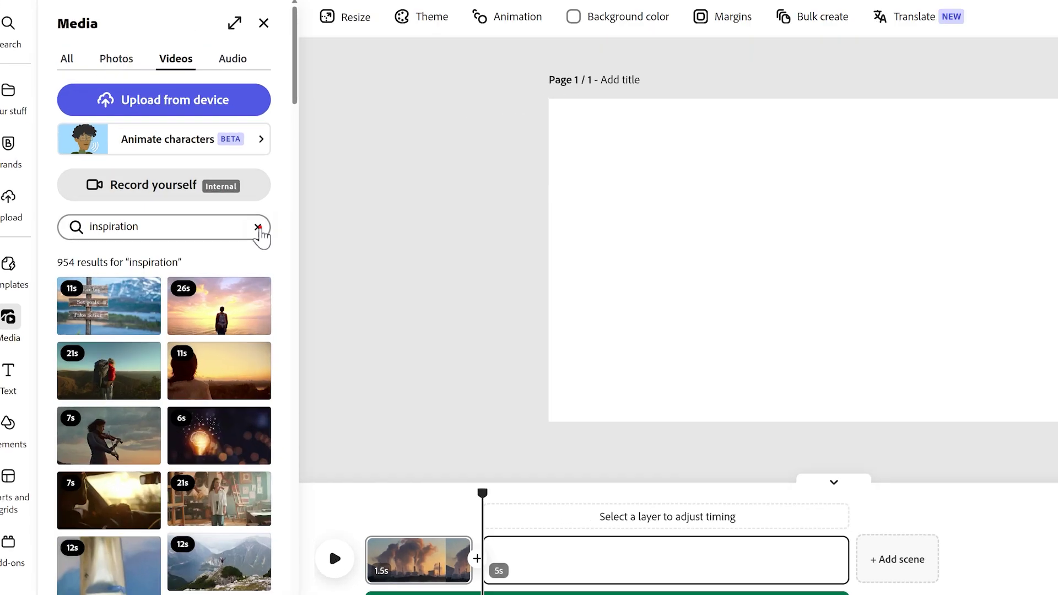
{"action": "left_click", "coordinate": [211, 248]}
{"action": "left_click", "coordinate": [172, 249]}
{"action": "left_click", "coordinate": [355, 141]}
{"action": "type", "text": "climate change"}
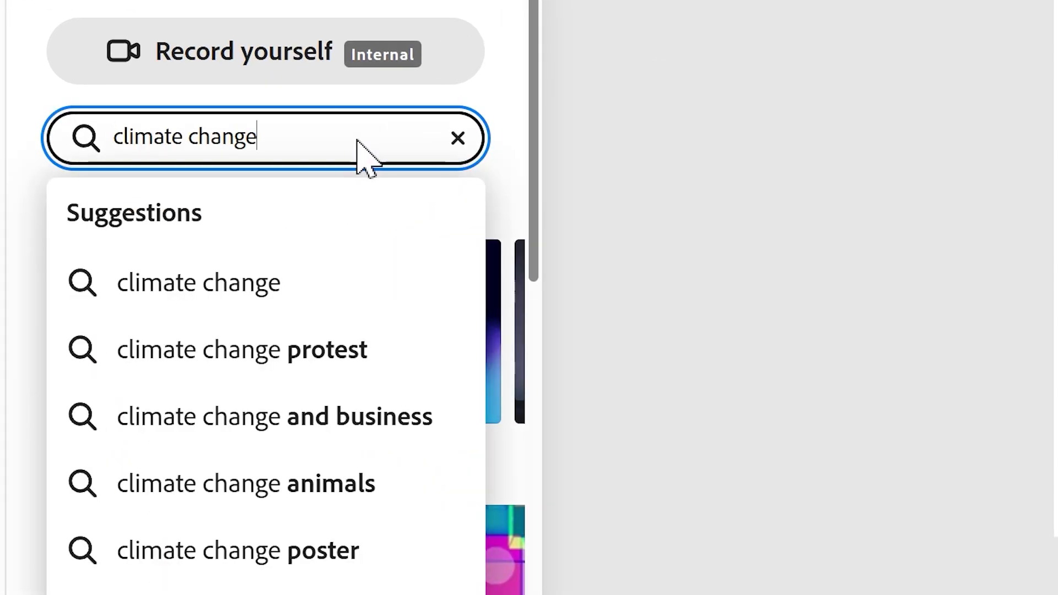
{"action": "key", "text": "Return"}
{"action": "mouse_move", "coordinate": [366, 325]}
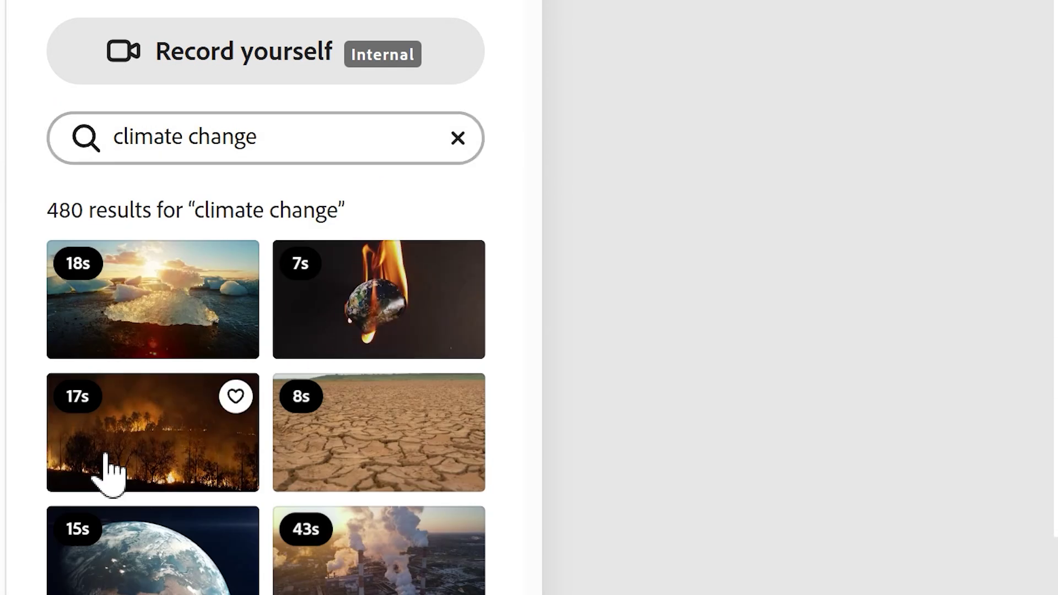
{"action": "left_click", "coordinate": [94, 449]}
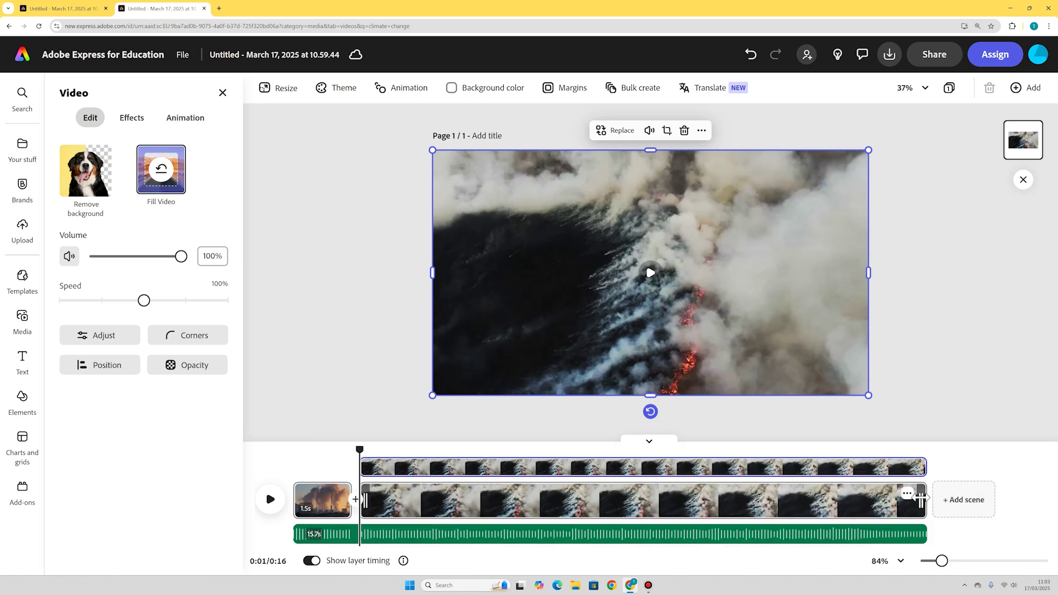
{"action": "left_click_drag", "start_coordinate": [926, 499], "coordinate": [836, 499]}
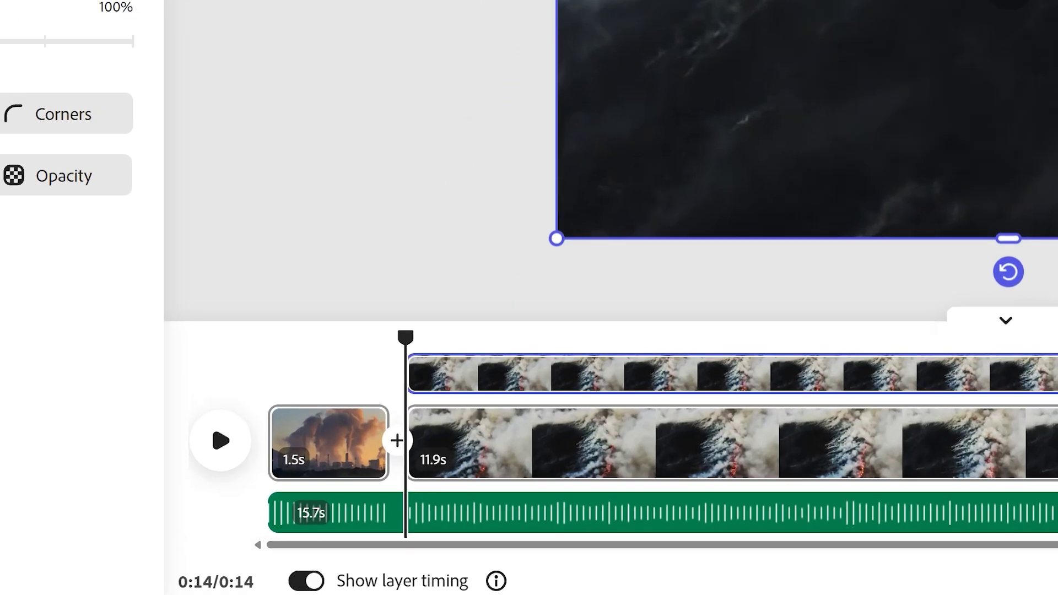
- Trim the wildfire clip to 1.5 seconds, then scrub through the cracked earth and littered beach clips
{"action": "left_click_drag", "start_coordinate": [1048, 449], "coordinate": [504, 449]}
{"action": "left_click_drag", "start_coordinate": [683, 362], "coordinate": [703, 361]}
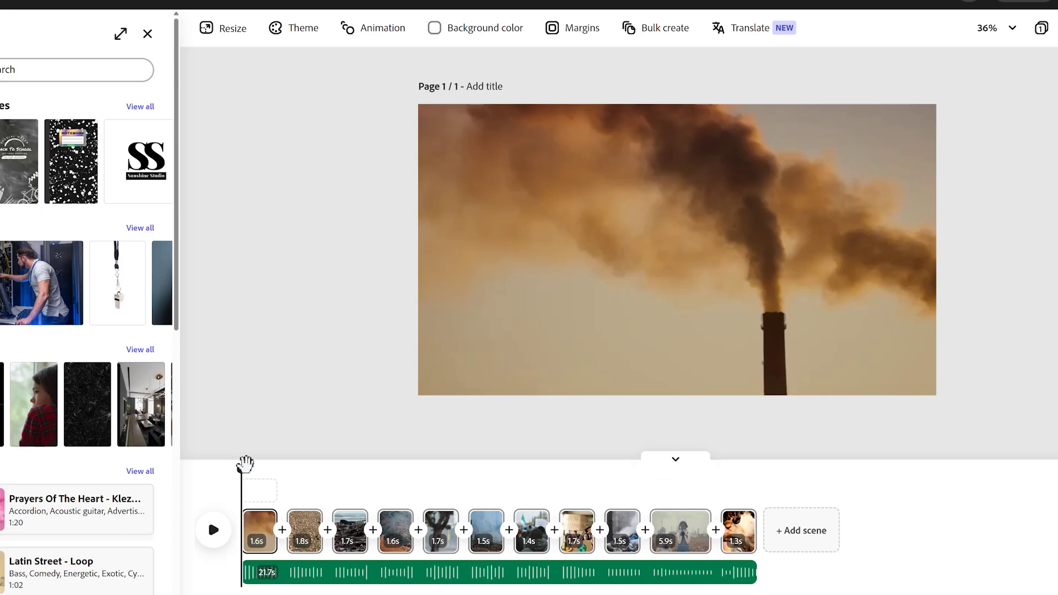
{"action": "left_click_drag", "start_coordinate": [117, 339], "coordinate": [219, 346]}
{"action": "mouse_move", "coordinate": [291, 470]}
{"action": "left_mouse_down"}
{"action": "mouse_move", "coordinate": [543, 470]}
{"action": "mouse_move", "coordinate": [590, 492]}
{"action": "mouse_move", "coordinate": [601, 492]}
{"action": "mouse_move", "coordinate": [593, 471]}
{"action": "mouse_move", "coordinate": [656, 473]}
{"action": "mouse_move", "coordinate": [727, 489]}
{"action": "left_mouse_up"}
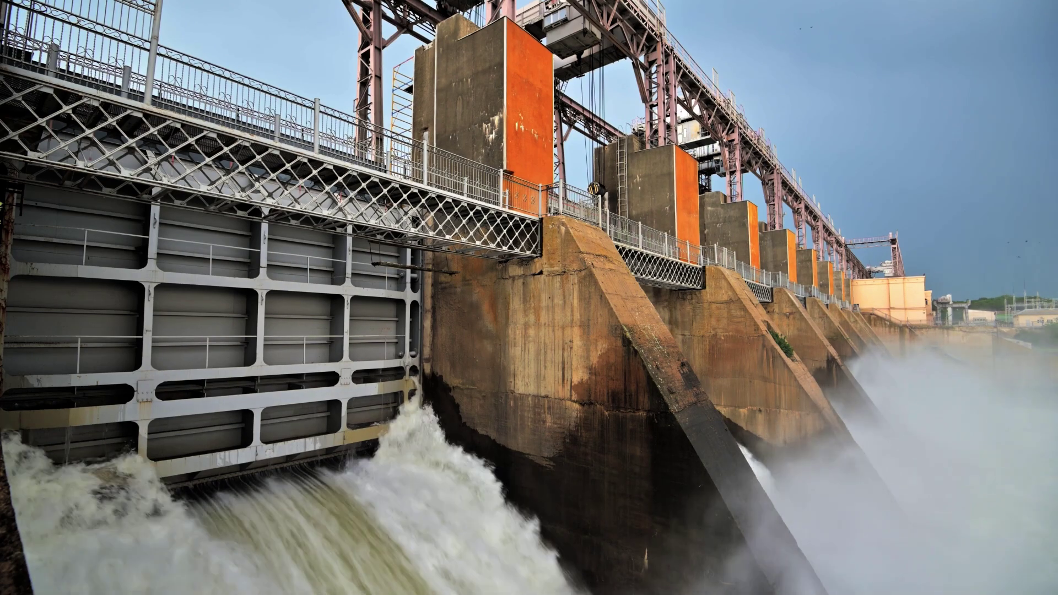
- Leave full-screen preview and move the playhead to about 21 seconds
{"action": "key", "text": "Escape"}
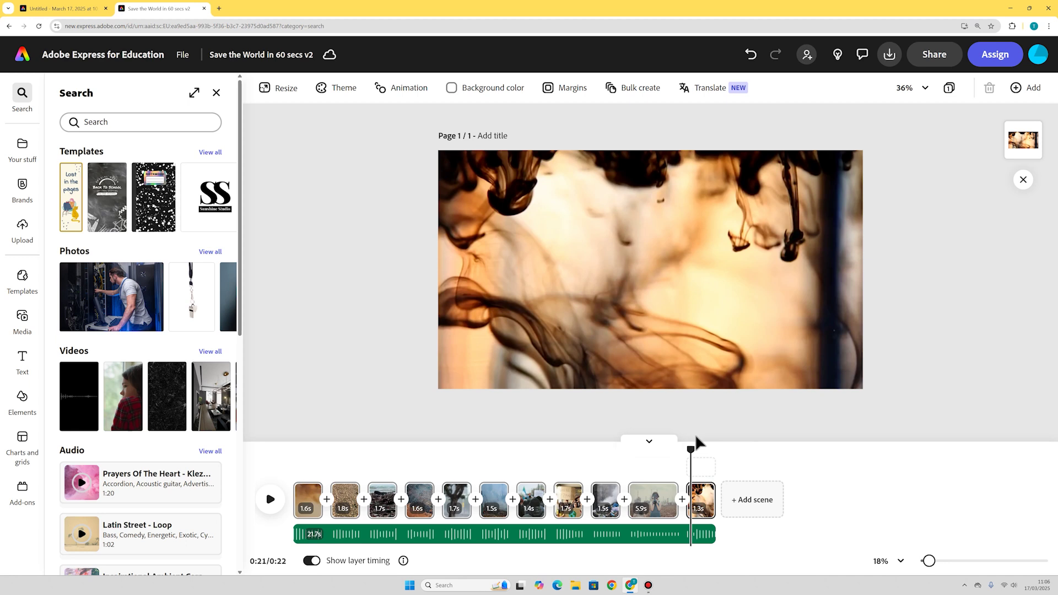
{"action": "left_click_drag", "start_coordinate": [691, 450], "coordinate": [722, 449]}
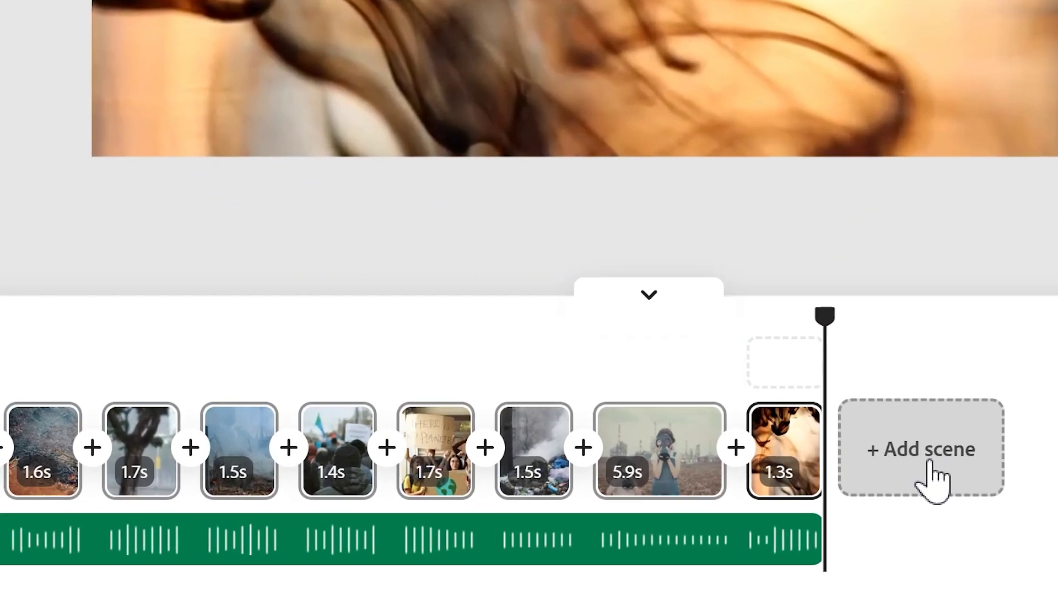
- Add a final scene with the Earth sunrise clip from a 'sunrise' search, trimmed to 4.9s
{"action": "left_click", "coordinate": [933, 481]}
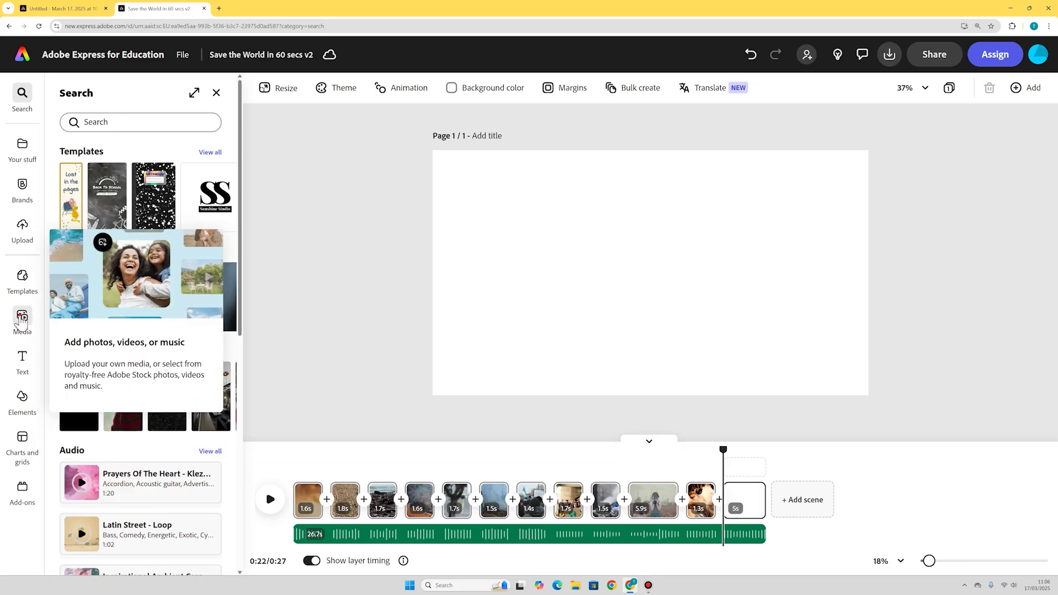
{"action": "left_click", "coordinate": [22, 319]}
{"action": "left_click", "coordinate": [138, 120]}
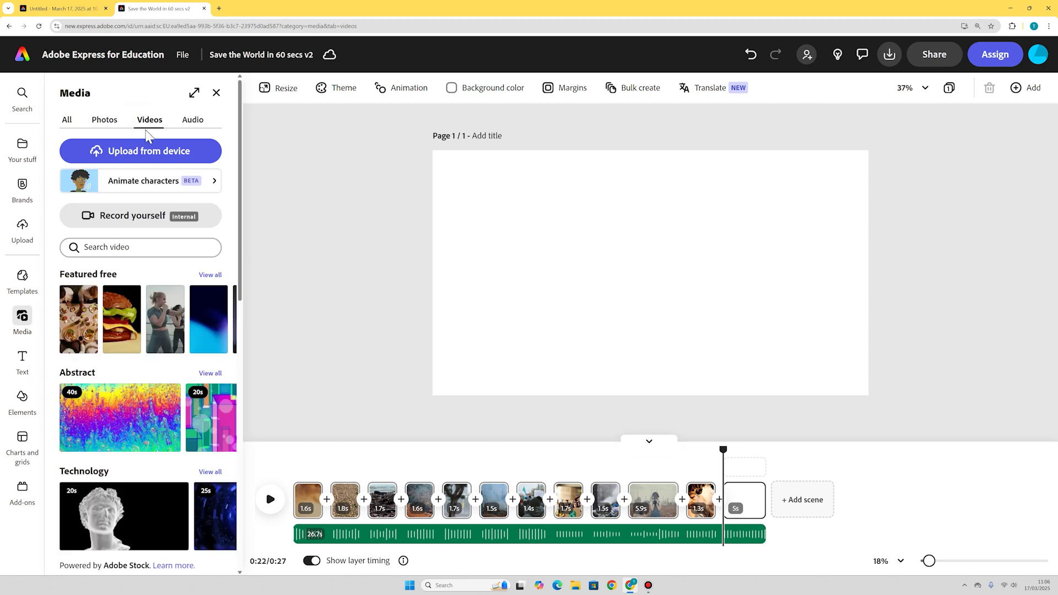
{"action": "left_click", "coordinate": [105, 243]}
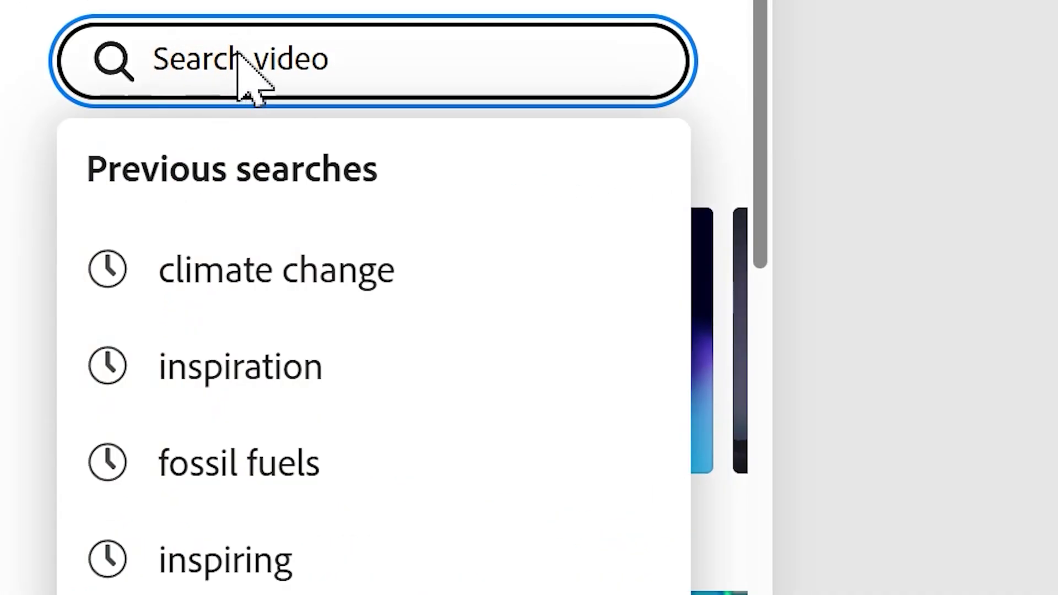
{"action": "type", "text": "sunrise"}
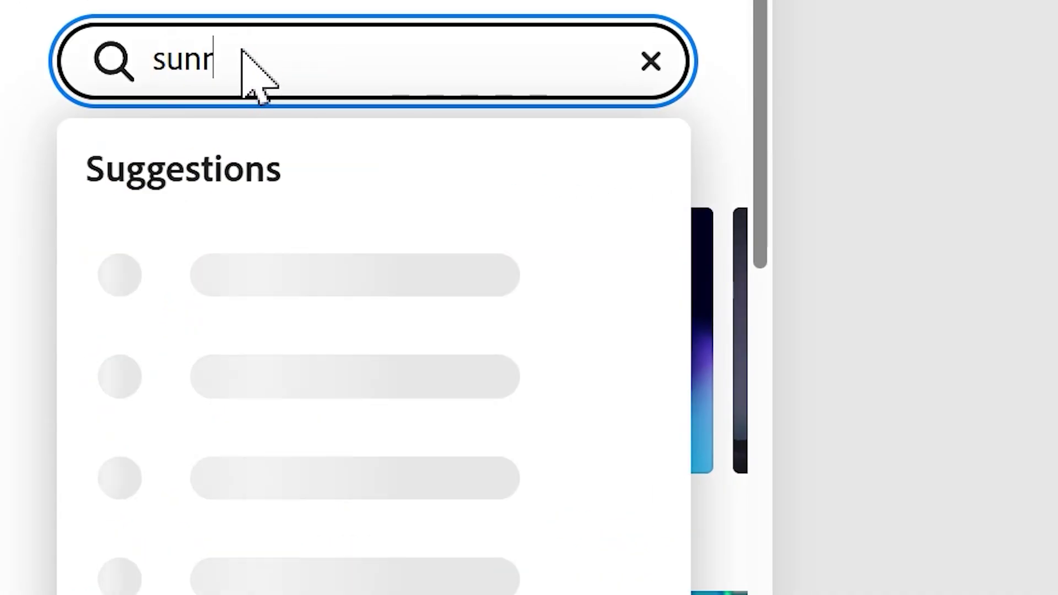
{"action": "key", "text": "Return"}
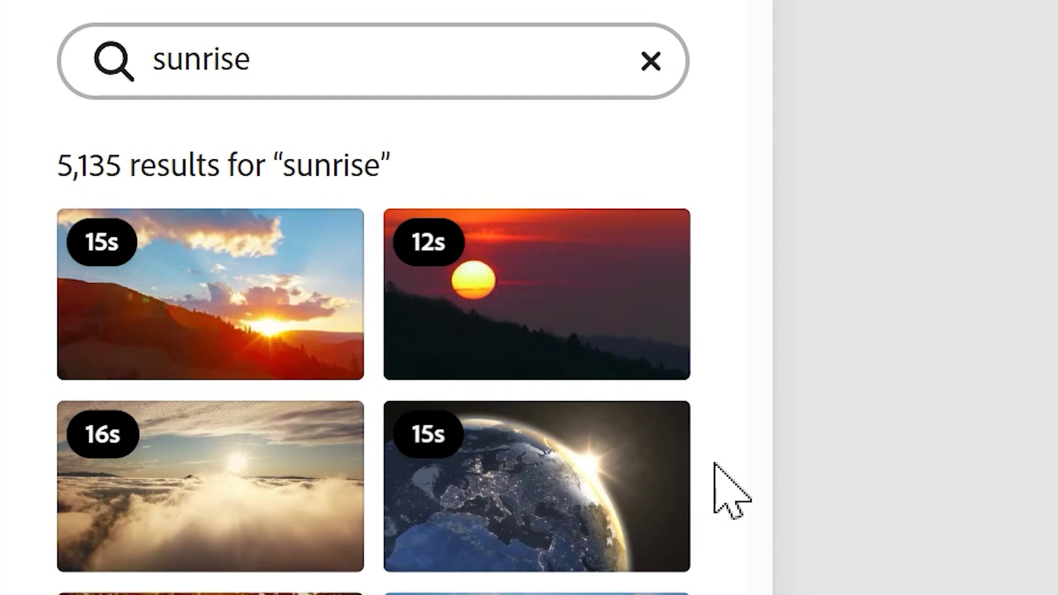
{"action": "mouse_move", "coordinate": [567, 503]}
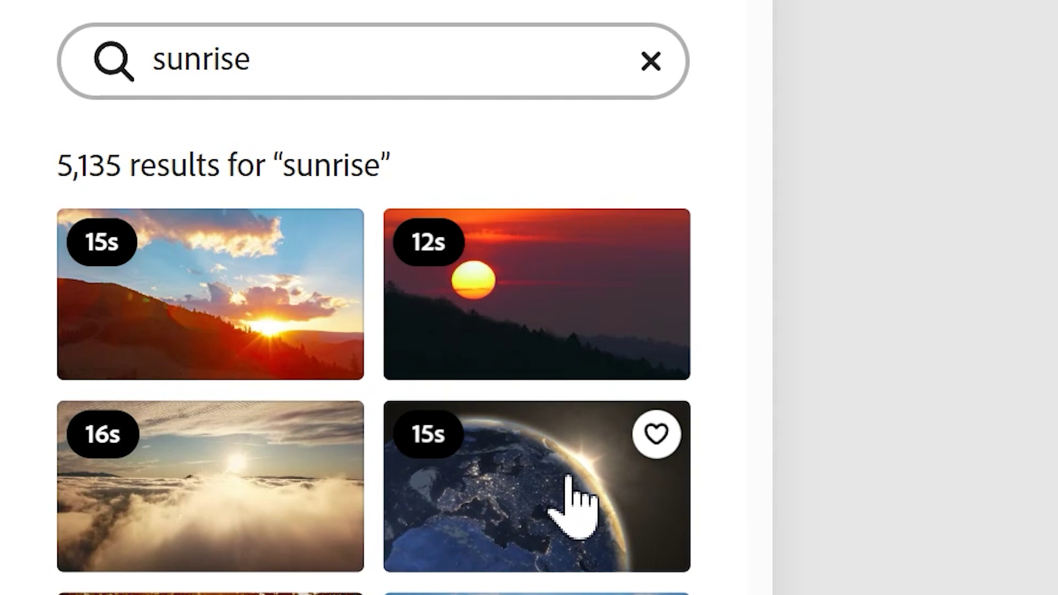
{"action": "left_click", "coordinate": [543, 497]}
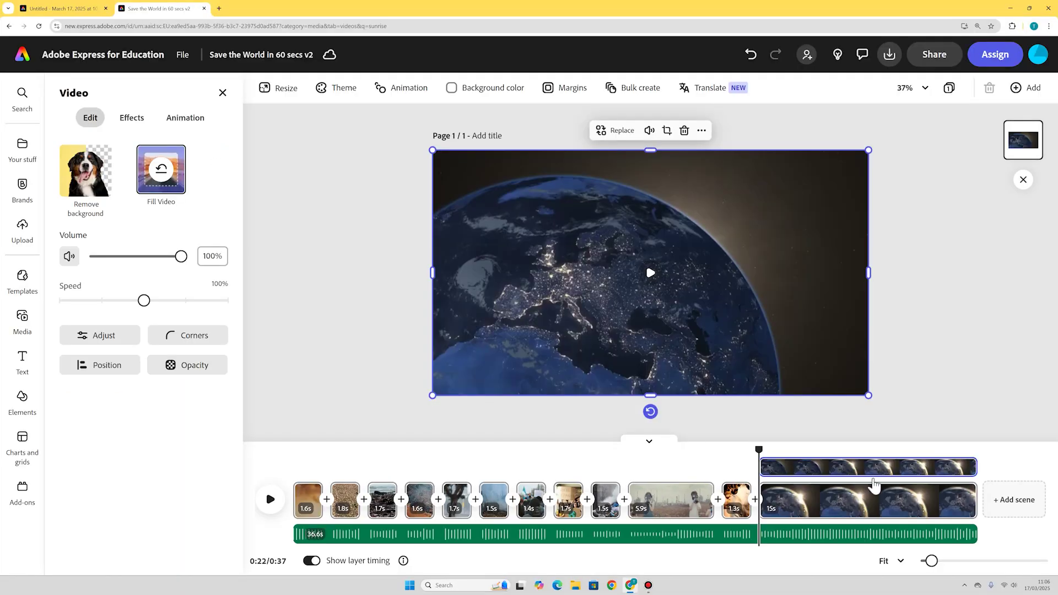
{"action": "left_click_drag", "start_coordinate": [973, 500], "coordinate": [806, 499]}
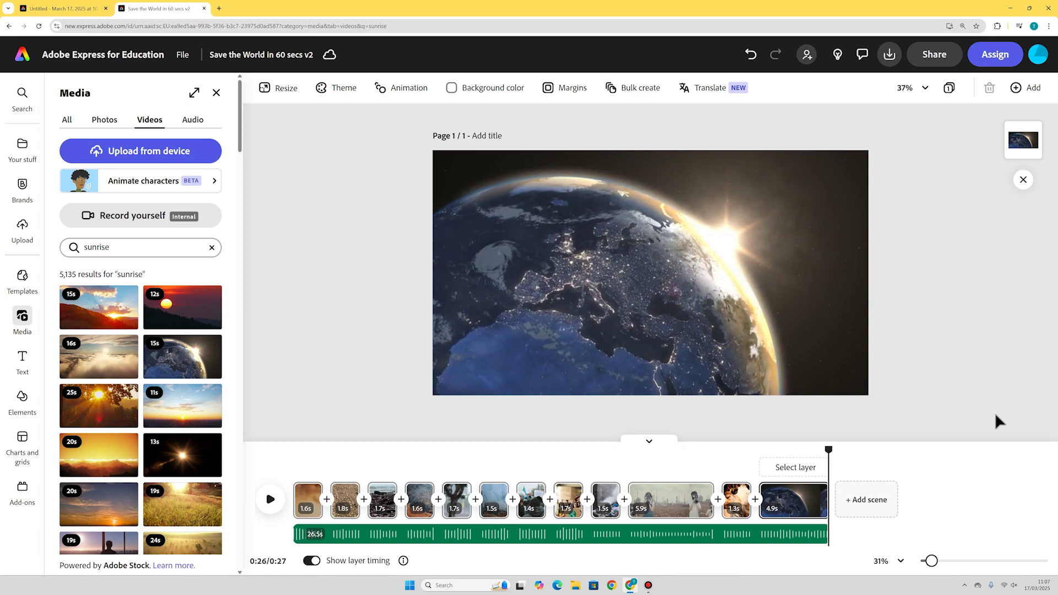
- Add another scene with the solar-panel clip from a 'renewable energy' search, trimmed to 1.8s
{"action": "left_click", "coordinate": [868, 500]}
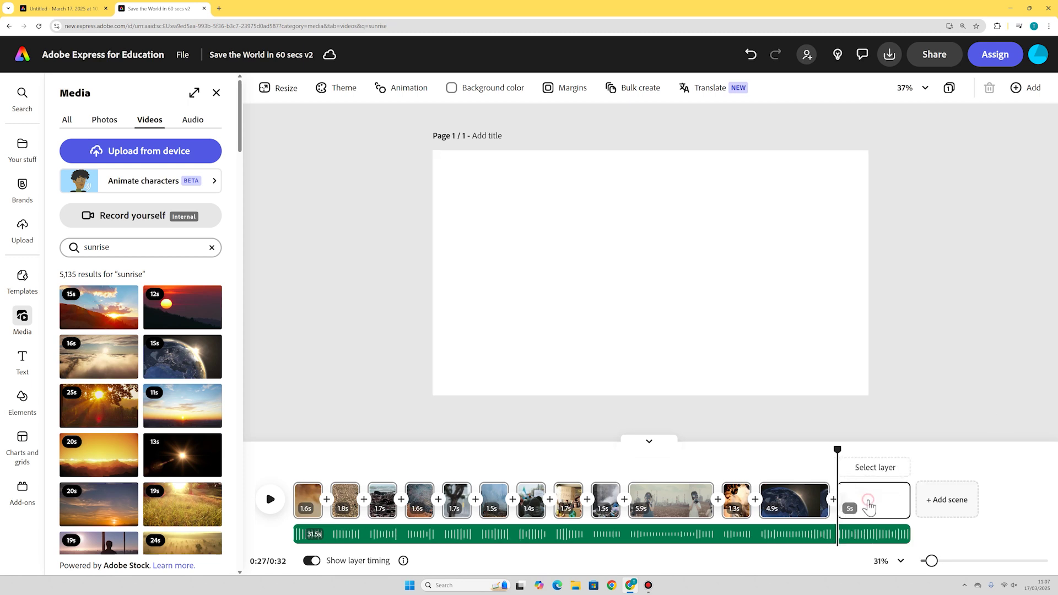
{"action": "left_click", "coordinate": [211, 248]}
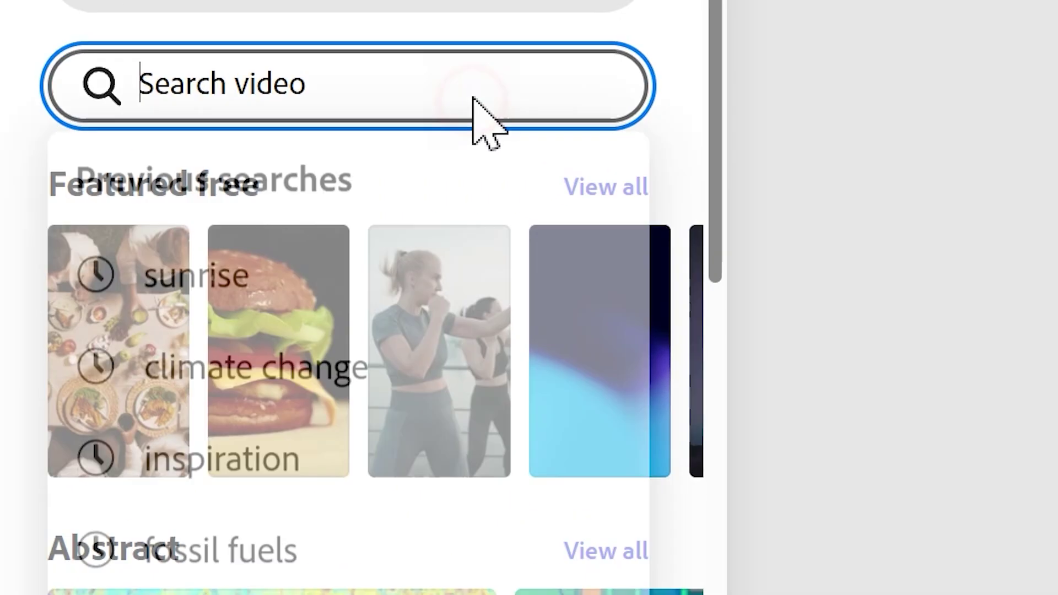
{"action": "type", "text": "renewable "}
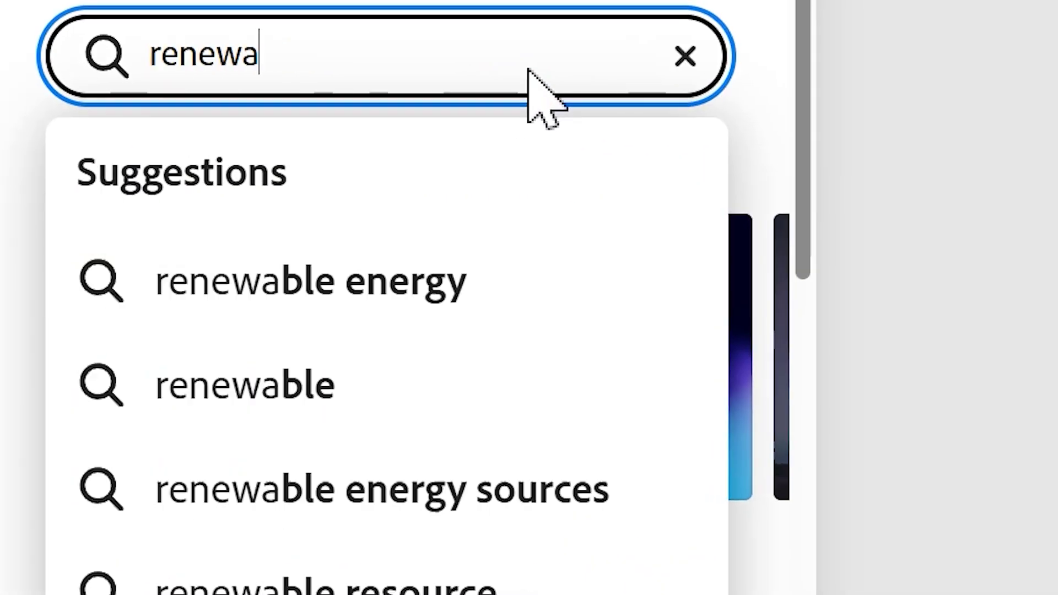
{"action": "type", "text": "energy"}
{"action": "key", "text": "Return"}
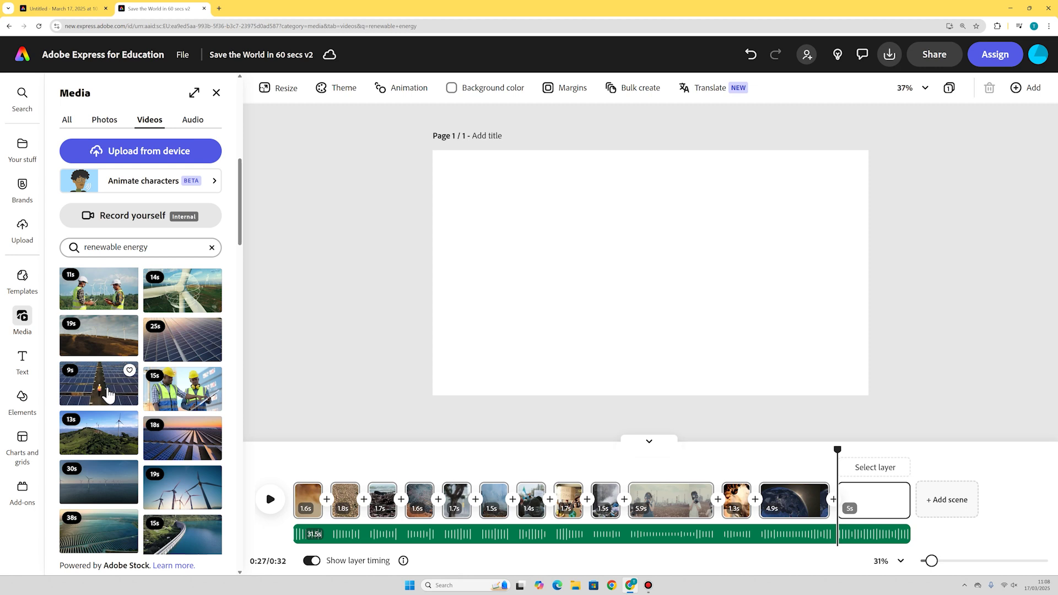
{"action": "left_click", "coordinate": [109, 395]}
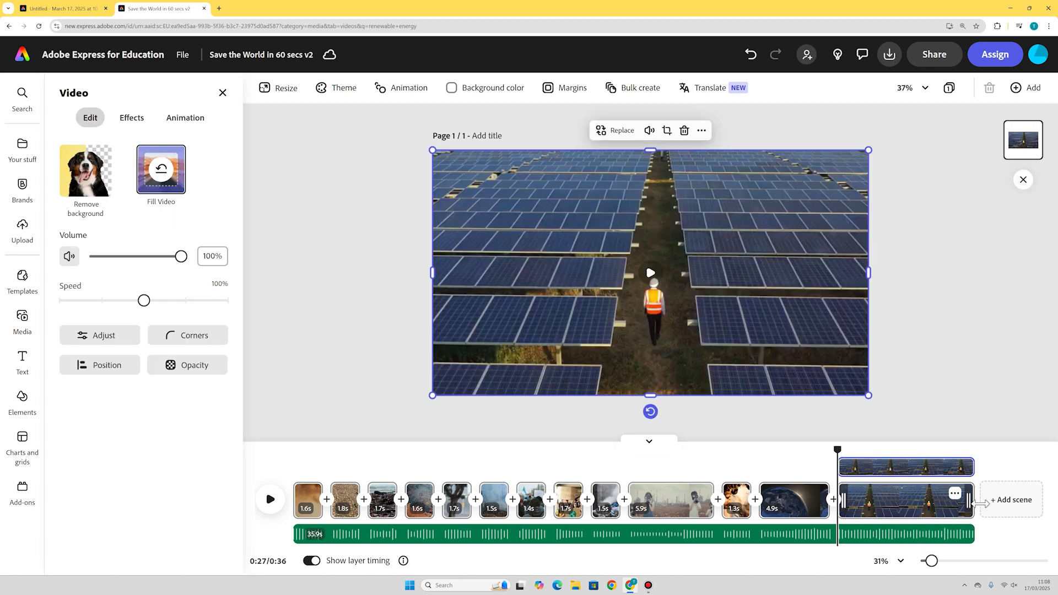
{"action": "left_click_drag", "start_coordinate": [973, 500], "coordinate": [858, 507]}
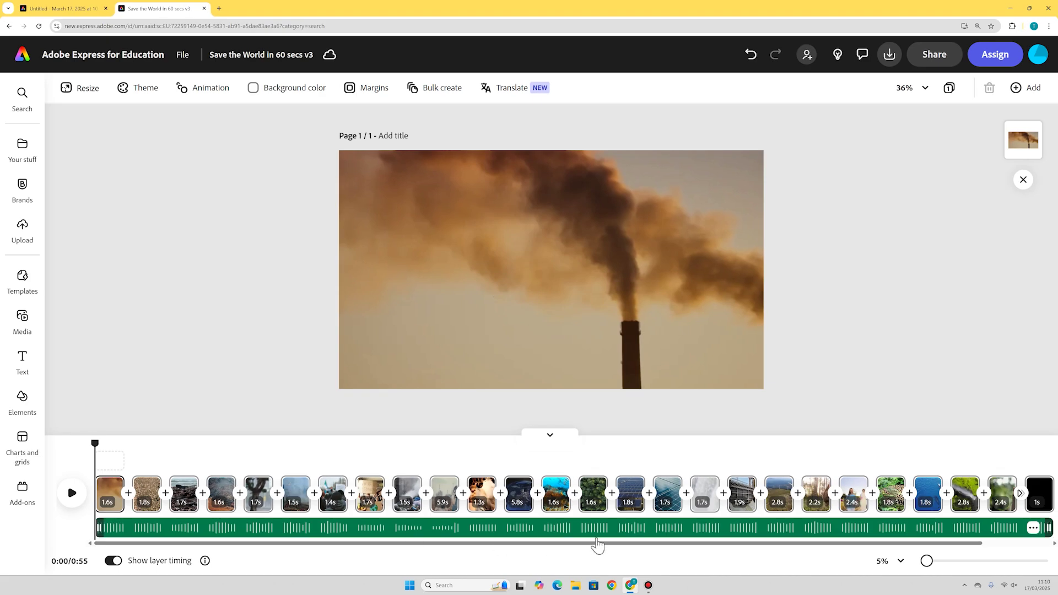
{"action": "left_click_drag", "start_coordinate": [90, 440], "coordinate": [519, 462]}
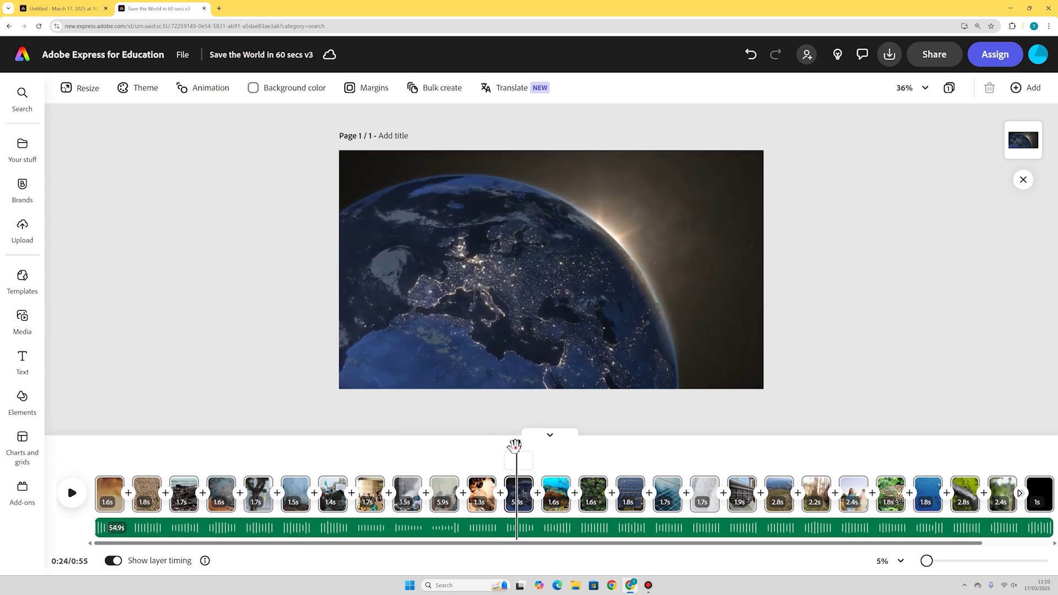
{"action": "left_click_drag", "start_coordinate": [527, 446], "coordinate": [936, 442]}
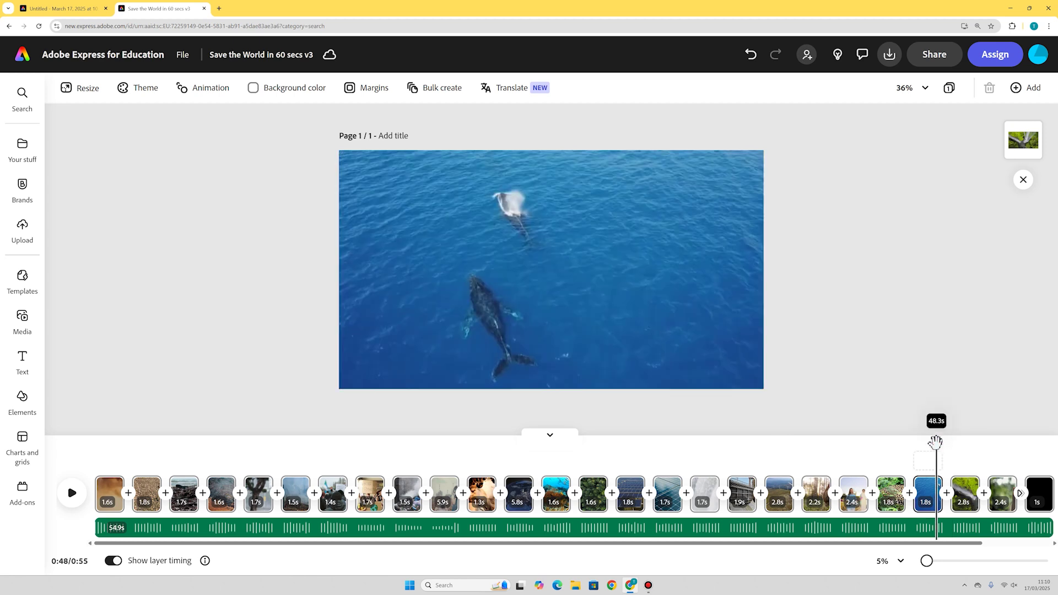
{"action": "left_click_drag", "start_coordinate": [936, 442], "coordinate": [87, 441]}
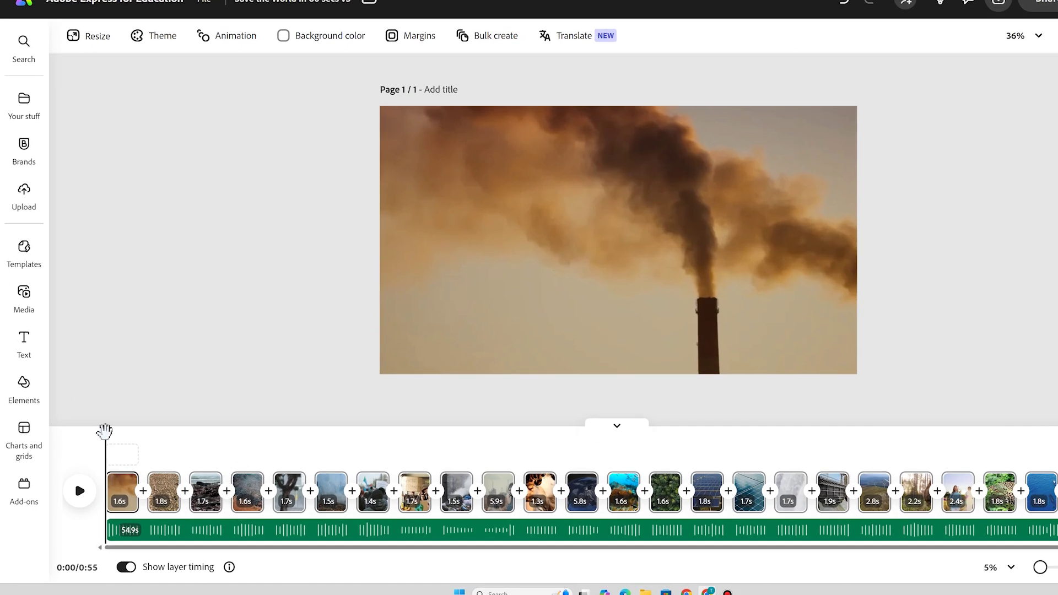
- Return to the start and add a 'CLIMATE CHANGE' text box over the smokestack clip
{"action": "left_click_drag", "start_coordinate": [105, 432], "coordinate": [155, 436]}
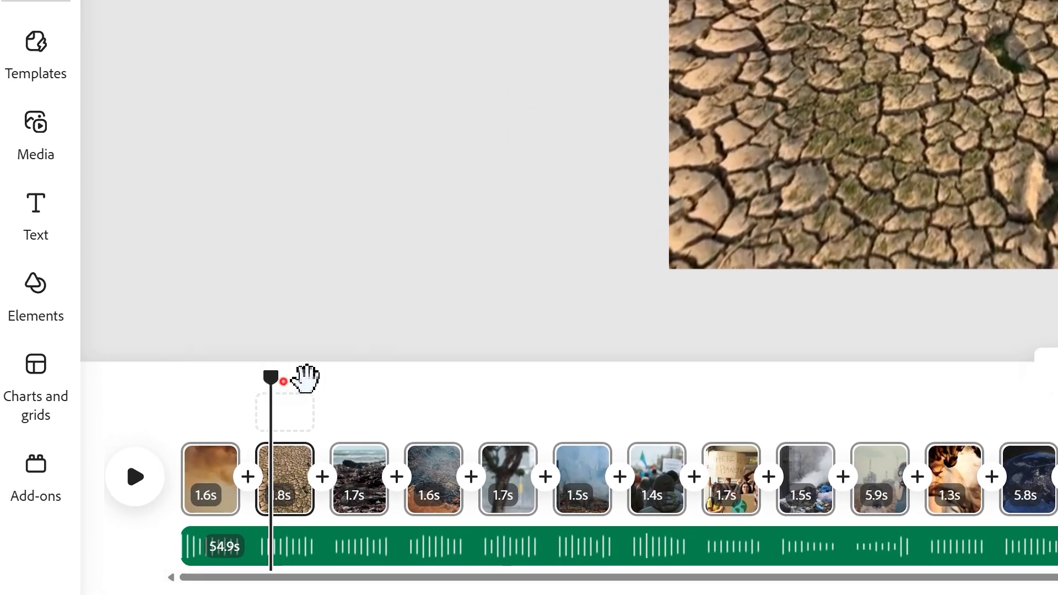
{"action": "left_click_drag", "start_coordinate": [306, 379], "coordinate": [146, 386]}
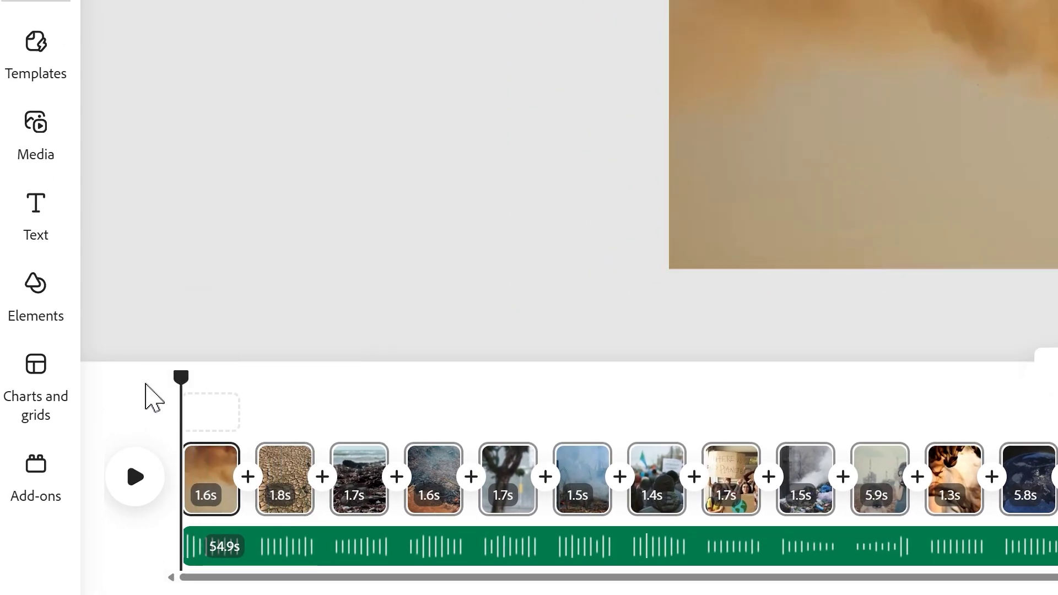
{"action": "left_click", "coordinate": [32, 217]}
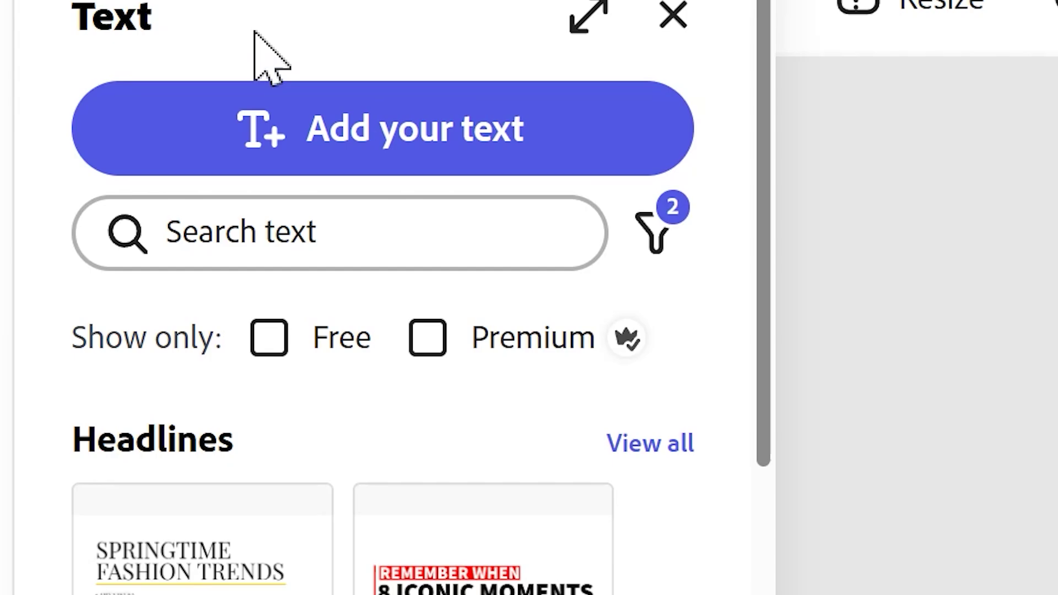
{"action": "left_click", "coordinate": [403, 137]}
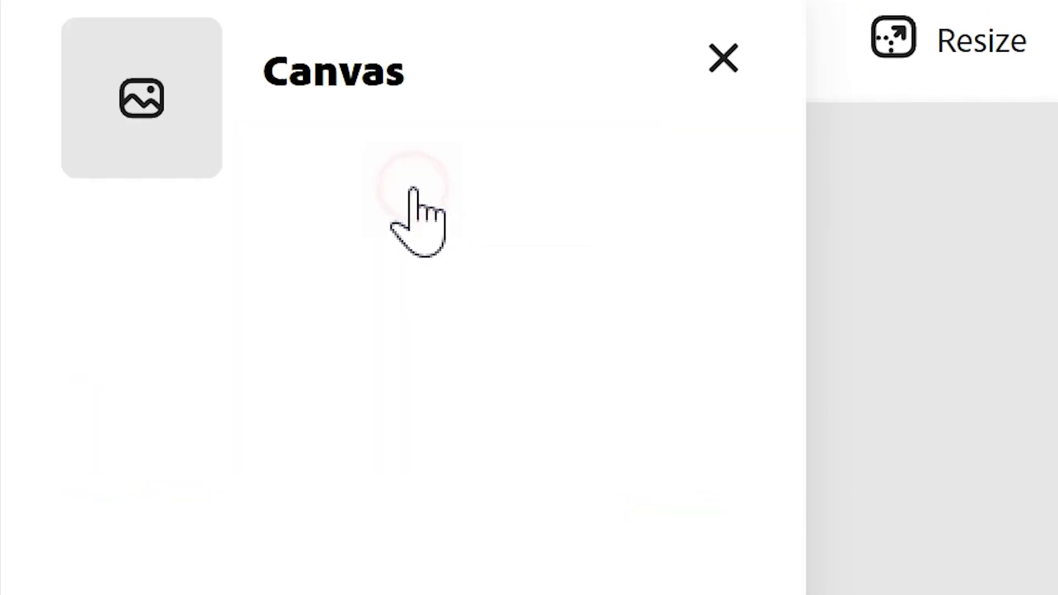
{"action": "type", "text": "CLIMATE"}
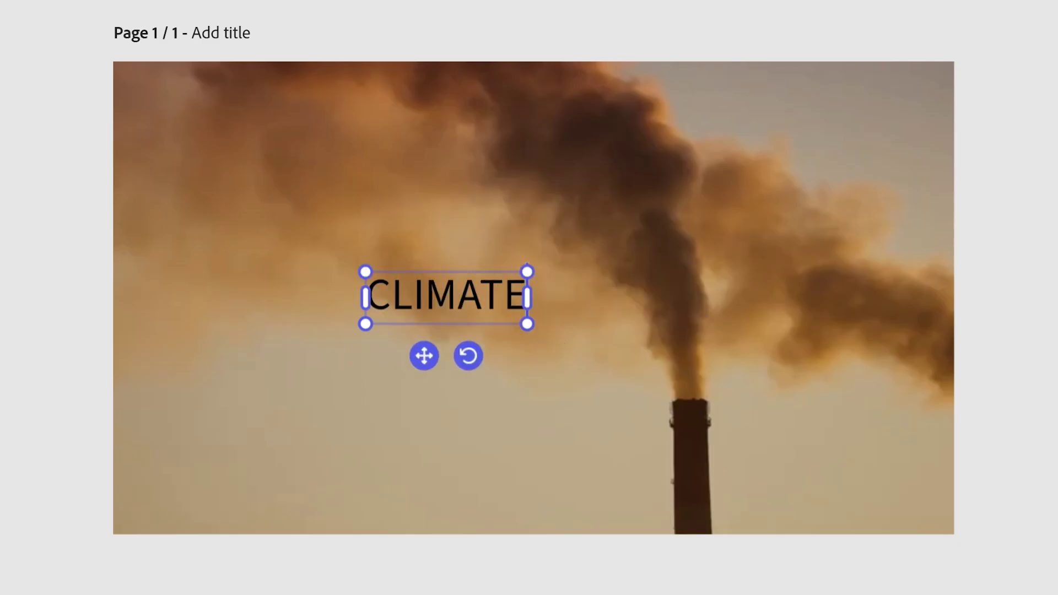
{"action": "type", "text": " CHANGE"}
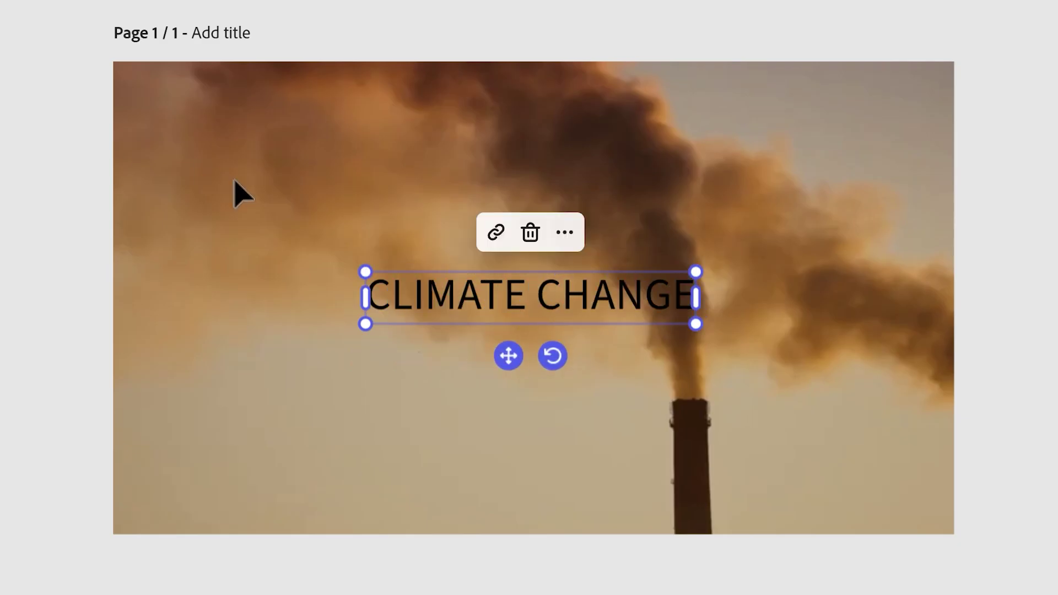
- Enlarge the CLIMATE CHANGE title and centre it on the canvas guide
{"action": "left_click_drag", "start_coordinate": [366, 324], "coordinate": [77, 368]}
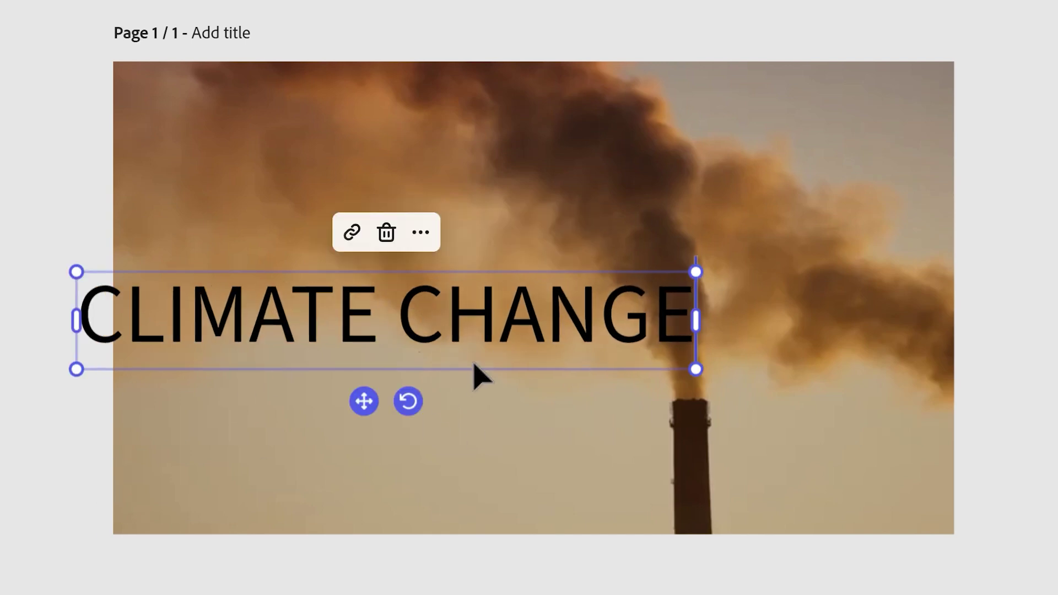
{"action": "left_click_drag", "start_coordinate": [360, 394], "coordinate": [533, 369]}
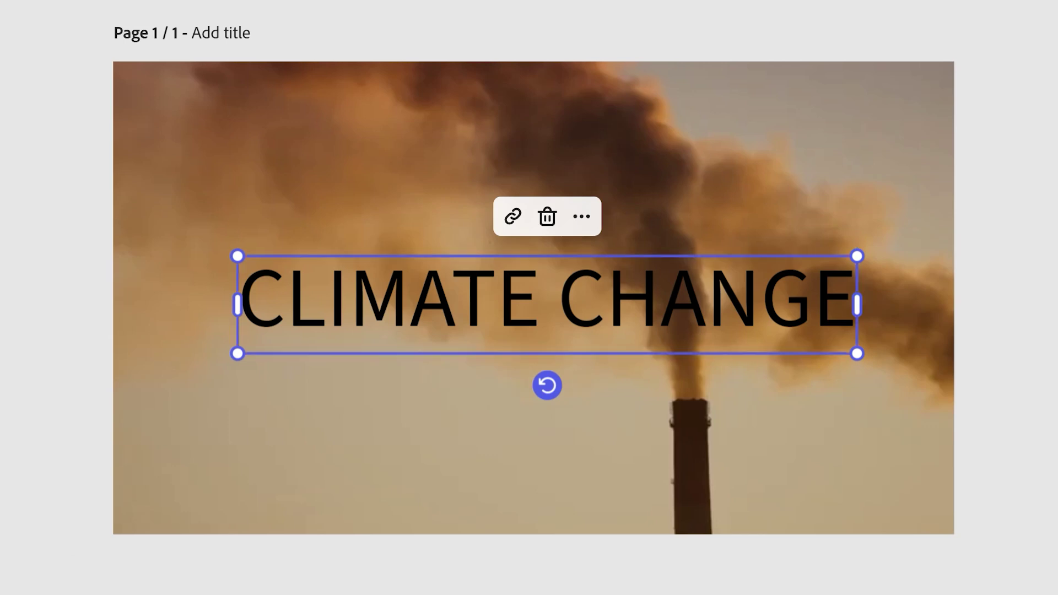
{"action": "left_click_drag", "start_coordinate": [652, 303], "coordinate": [633, 290]}
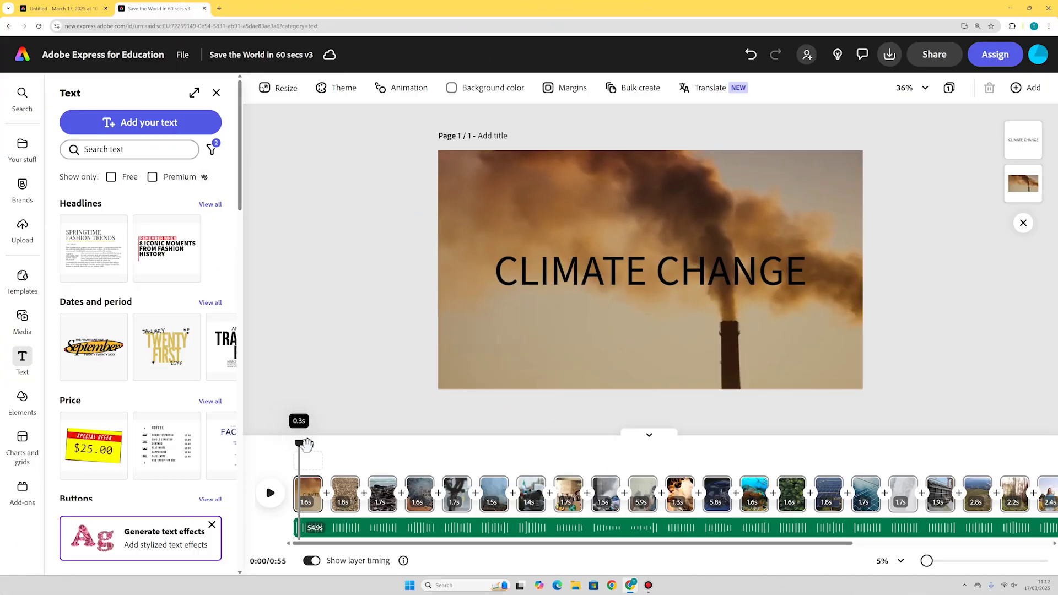
{"action": "left_click_drag", "start_coordinate": [306, 445], "coordinate": [415, 441]}
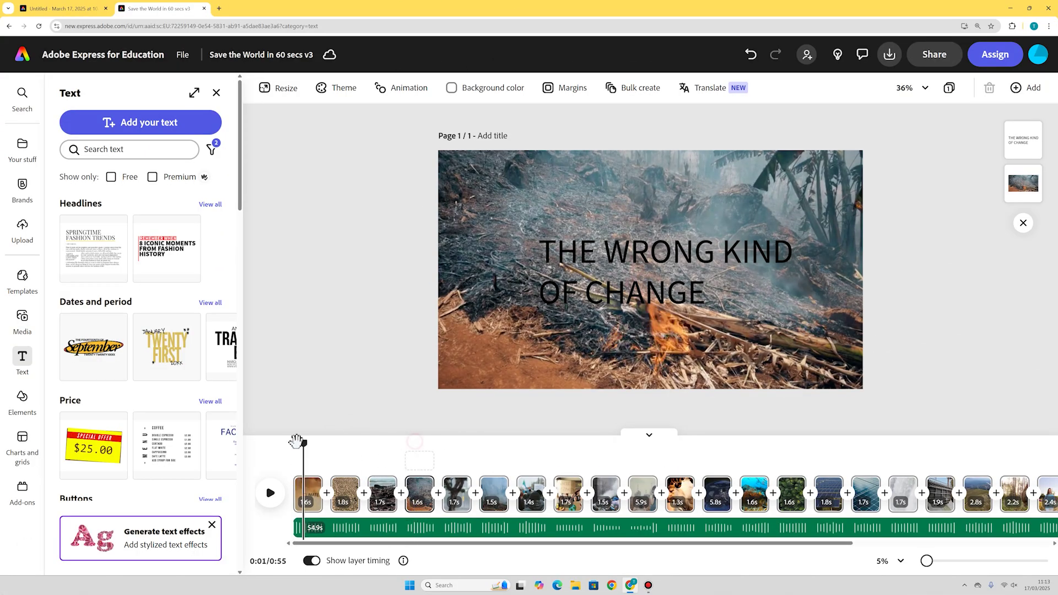
- Rewind the preview to the start and set the CLIMATE CHANGE title in the Anton font
{"action": "left_click_drag", "start_coordinate": [296, 441], "coordinate": [297, 443]}
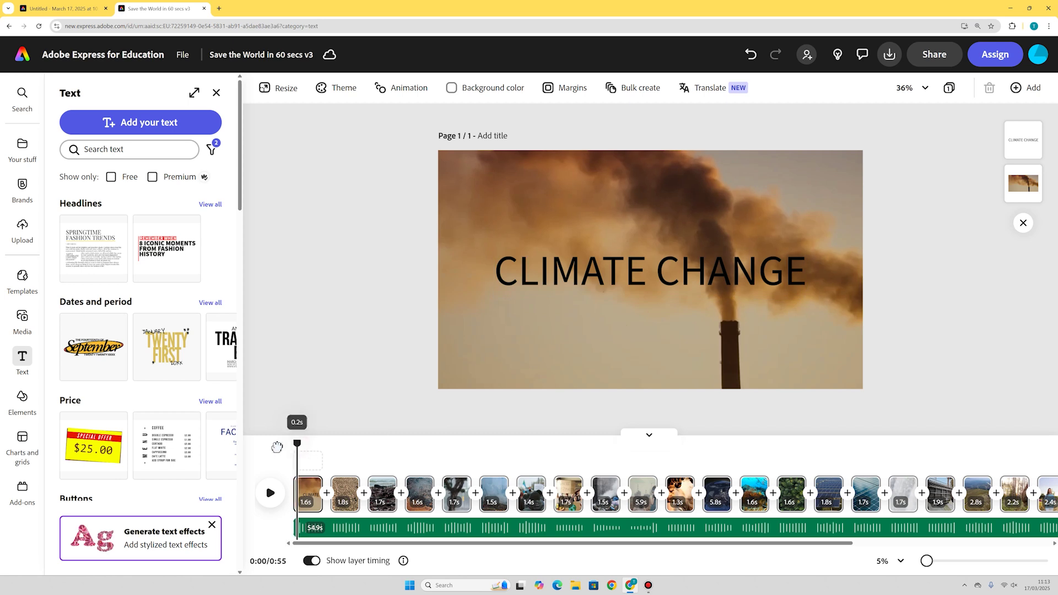
{"action": "left_click", "coordinate": [665, 284]}
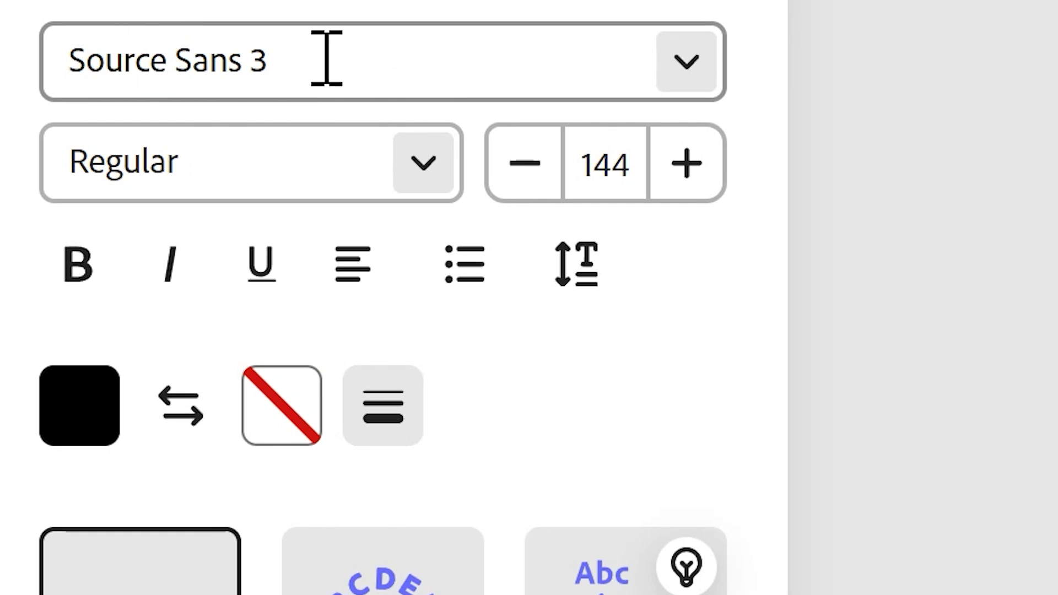
{"action": "left_click", "coordinate": [692, 77]}
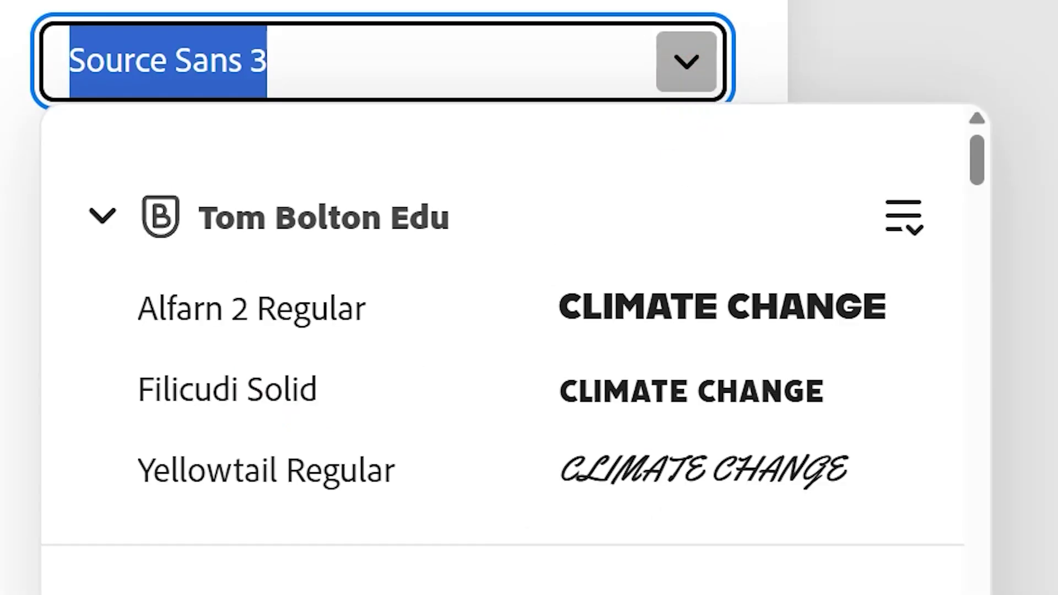
{"action": "scroll", "coordinate": [513, 364], "scroll_direction": "down", "scroll_amount": 5}
{"action": "scroll", "coordinate": [513, 353], "scroll_direction": "down", "scroll_amount": 10}
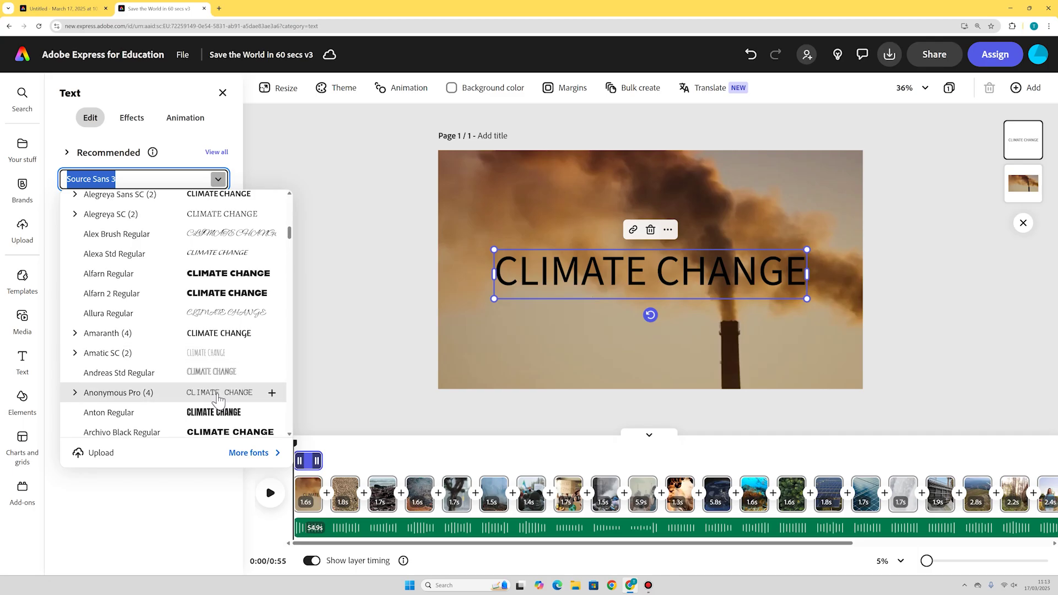
{"action": "scroll", "coordinate": [227, 375], "scroll_direction": "down", "scroll_amount": 2}
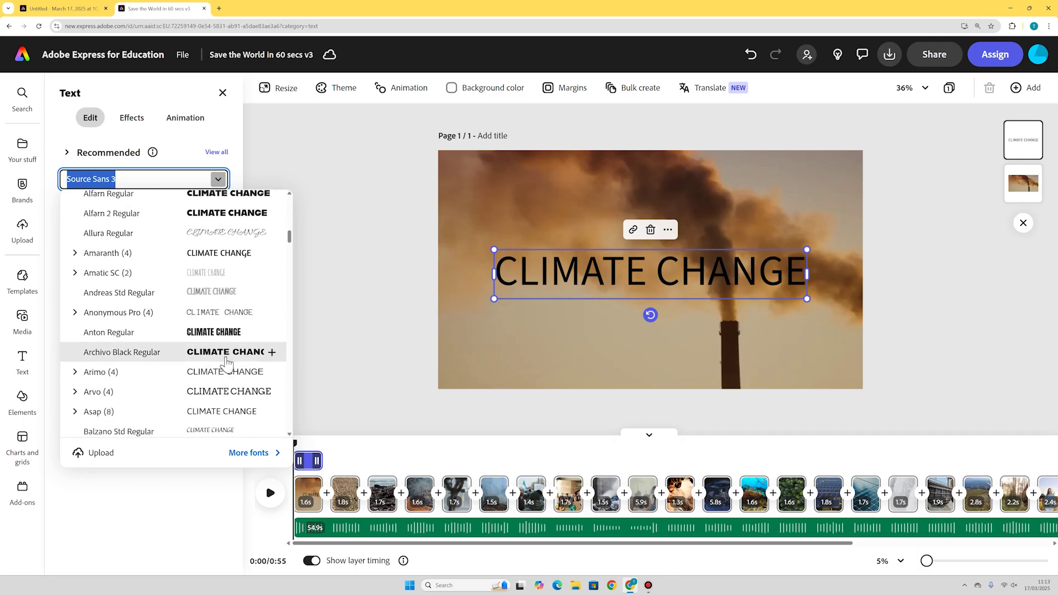
{"action": "left_click", "coordinate": [213, 340]}
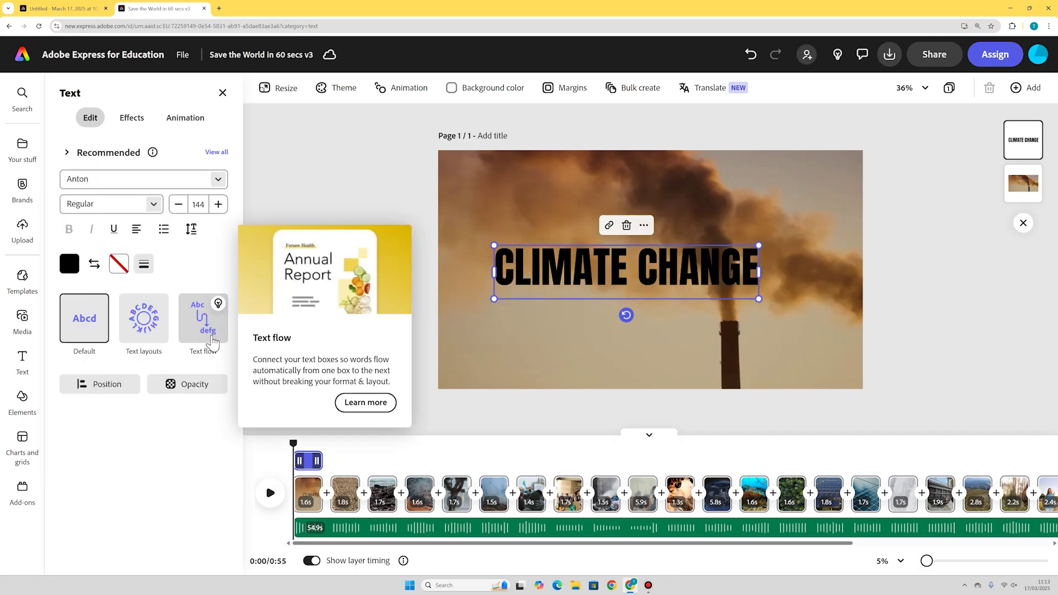
{"action": "left_click", "coordinate": [716, 295]}
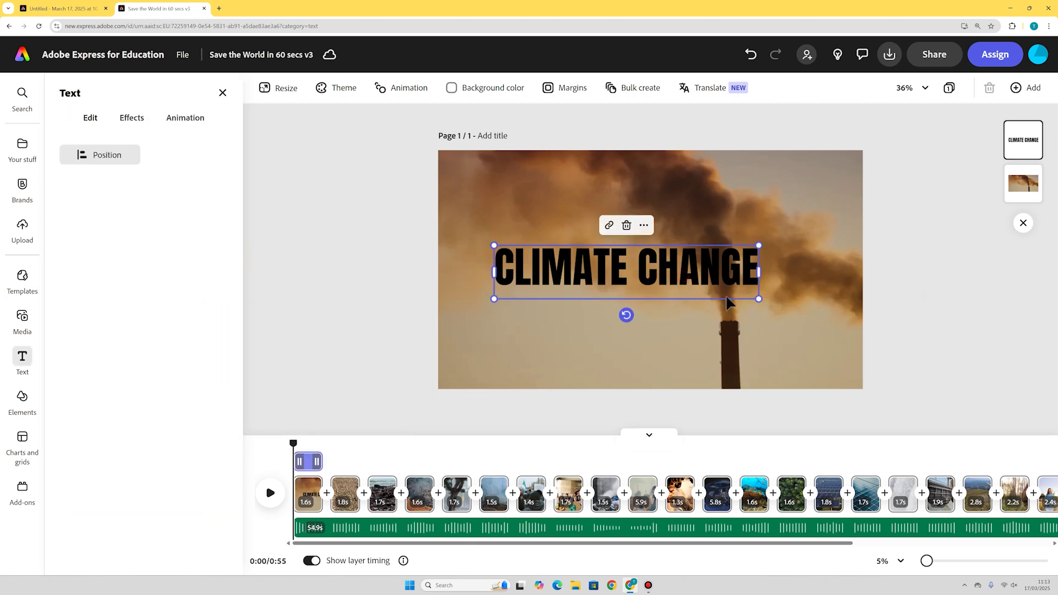
- Enlarge the title and narrow its box so it wraps onto two lines
{"action": "left_click_drag", "start_coordinate": [761, 300], "coordinate": [787, 287]}
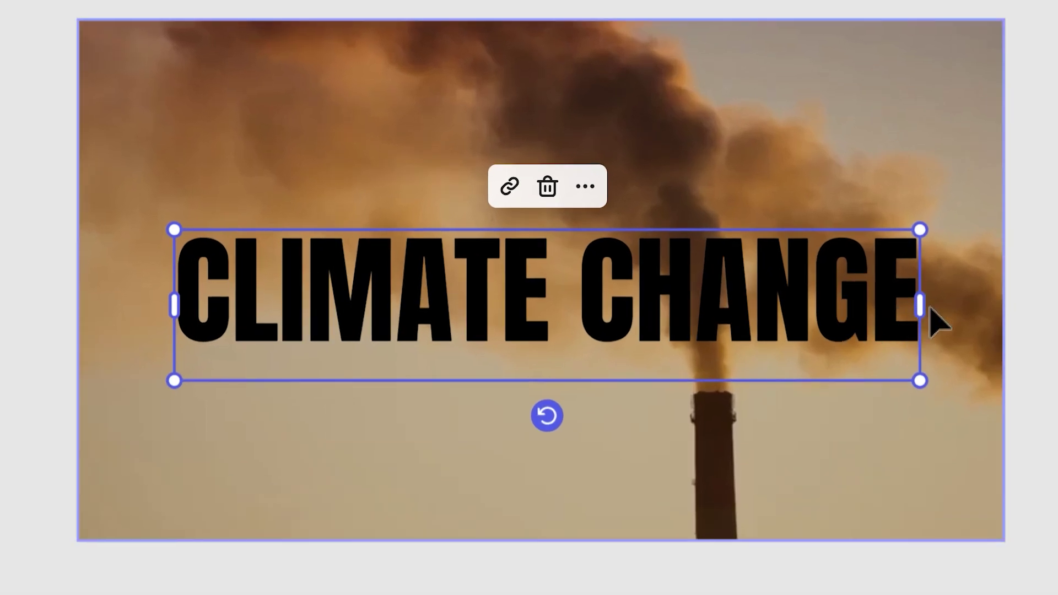
{"action": "left_click_drag", "start_coordinate": [919, 300], "coordinate": [604, 305]}
{"action": "left_click_drag", "start_coordinate": [443, 390], "coordinate": [590, 346]}
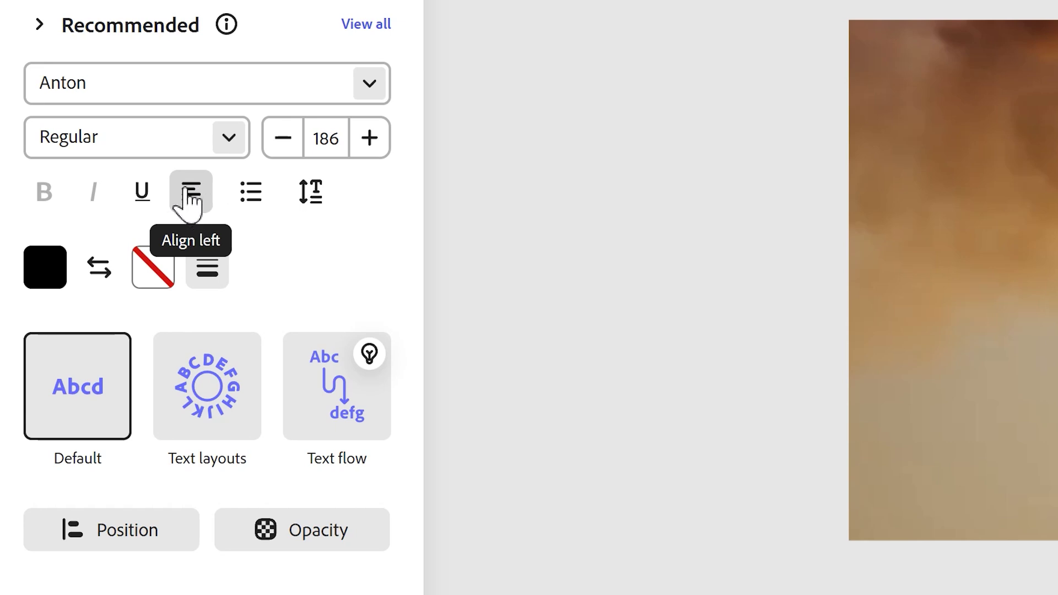
- Centre-align both lines, enlarge the title to size 279 and centre it in the frame
{"action": "left_click", "coordinate": [194, 193]}
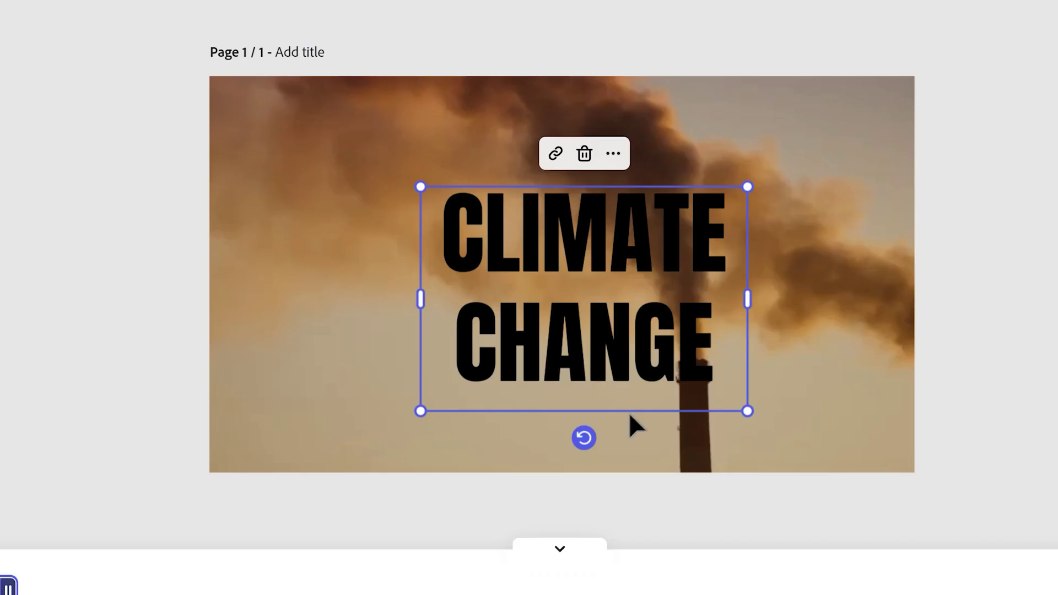
{"action": "left_click_drag", "start_coordinate": [629, 390], "coordinate": [572, 402]}
{"action": "left_click_drag", "start_coordinate": [694, 199], "coordinate": [846, 155]}
{"action": "left_click_drag", "start_coordinate": [683, 177], "coordinate": [635, 218]}
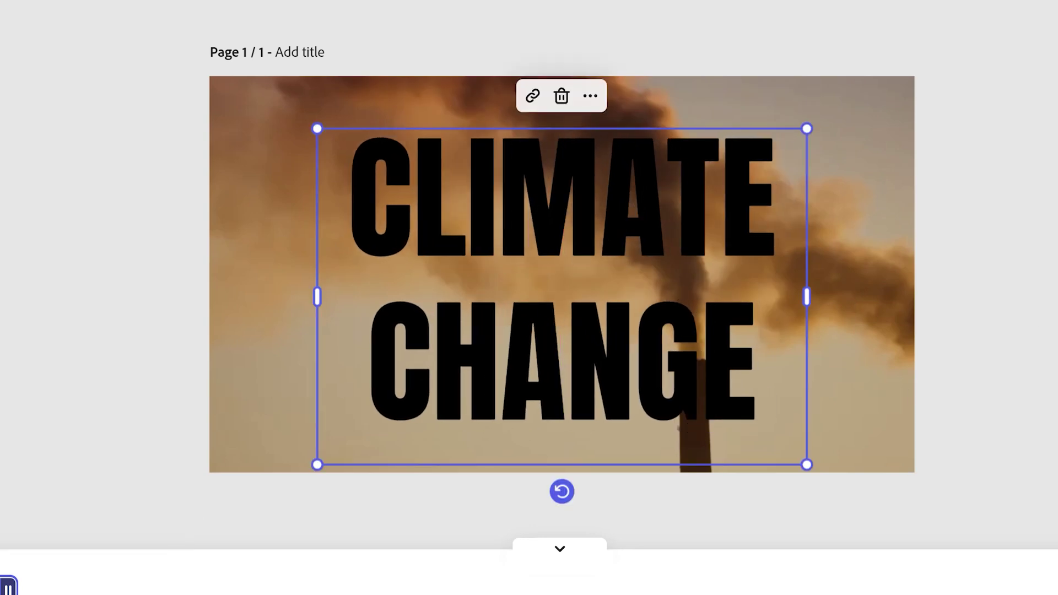
{"action": "mouse_move", "coordinate": [544, 386]}
{"action": "left_mouse_down"}
{"action": "mouse_move", "coordinate": [551, 362]}
{"action": "mouse_move", "coordinate": [546, 380]}
{"action": "left_mouse_up"}
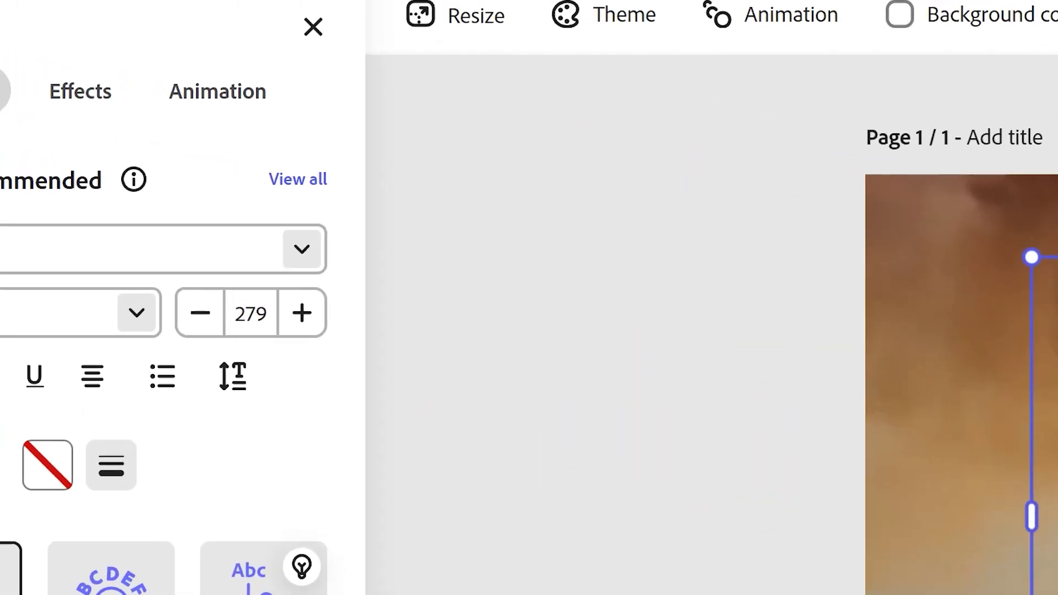
- Apply the Shape effect's pale yellow highlight behind each title line and bring up its settings
{"action": "left_click", "coordinate": [82, 99]}
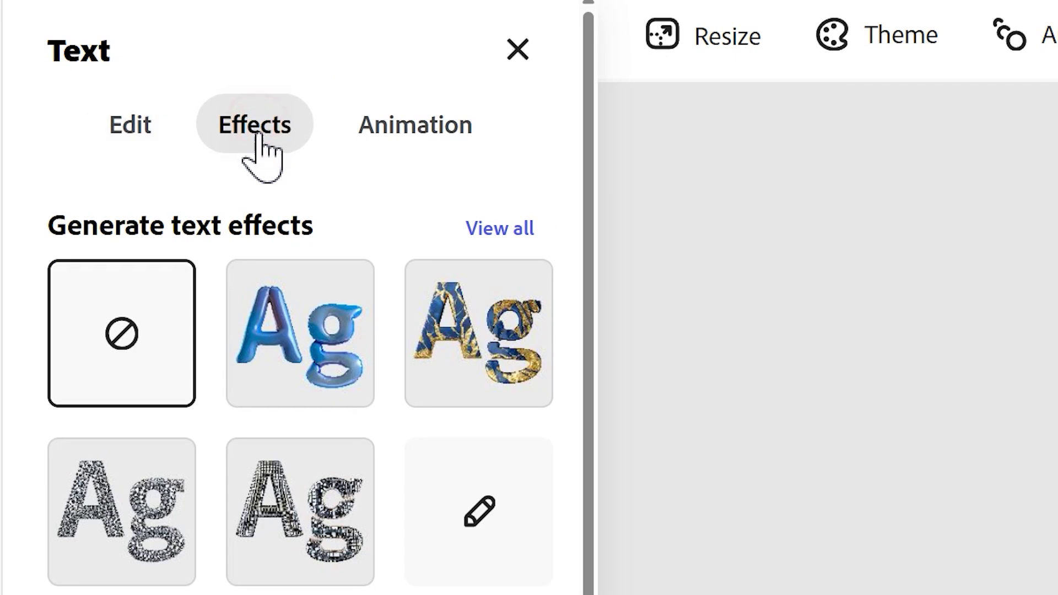
{"action": "scroll", "coordinate": [262, 157], "scroll_direction": "down", "scroll_amount": 5}
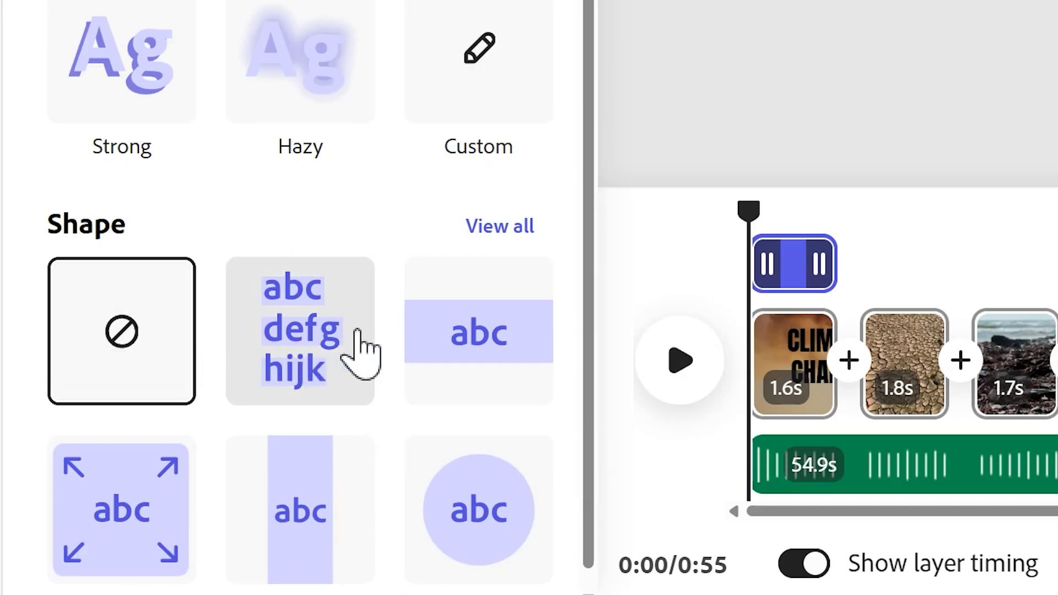
{"action": "left_click", "coordinate": [331, 361]}
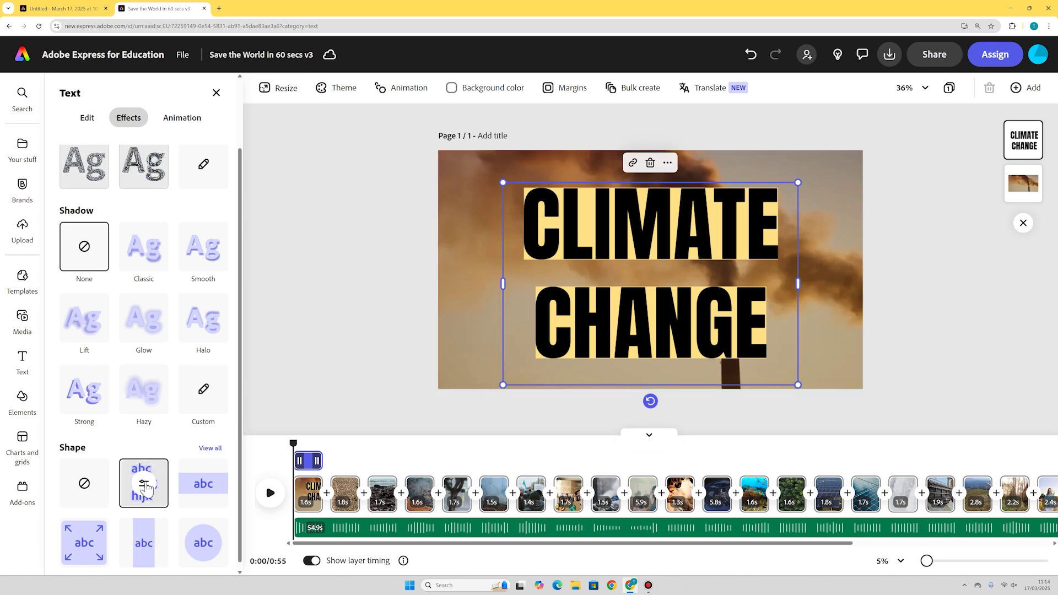
{"action": "left_click", "coordinate": [144, 484]}
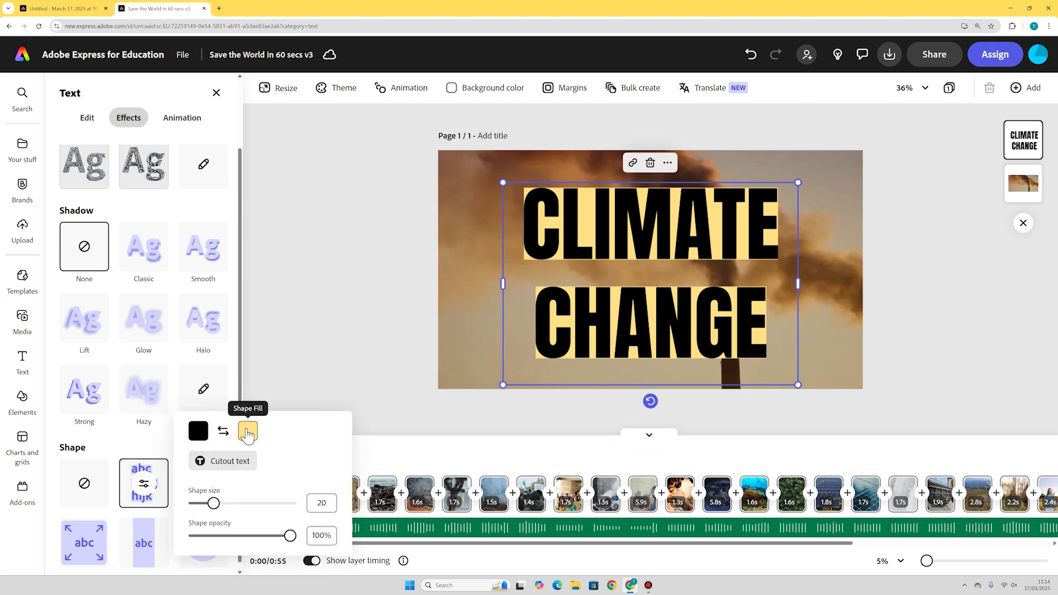